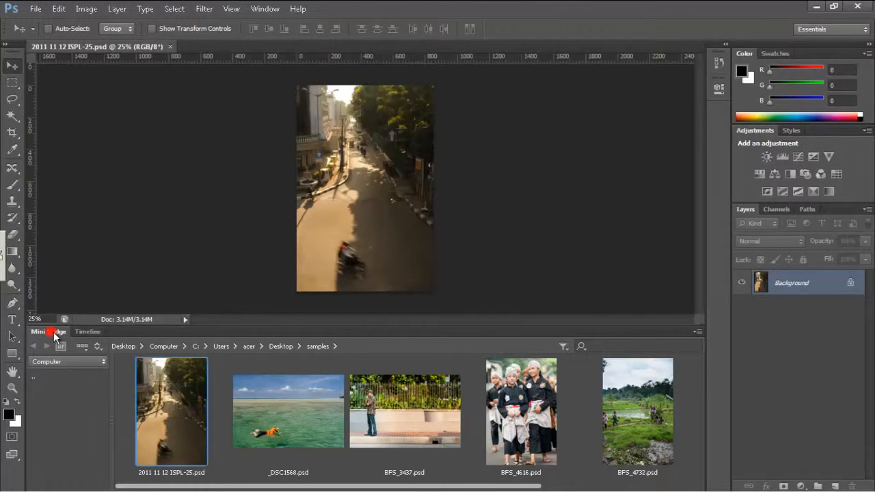
Step: Collapse the Mini Bridge panel and open the Field Blur filter on the street photo
double_click(47, 331)
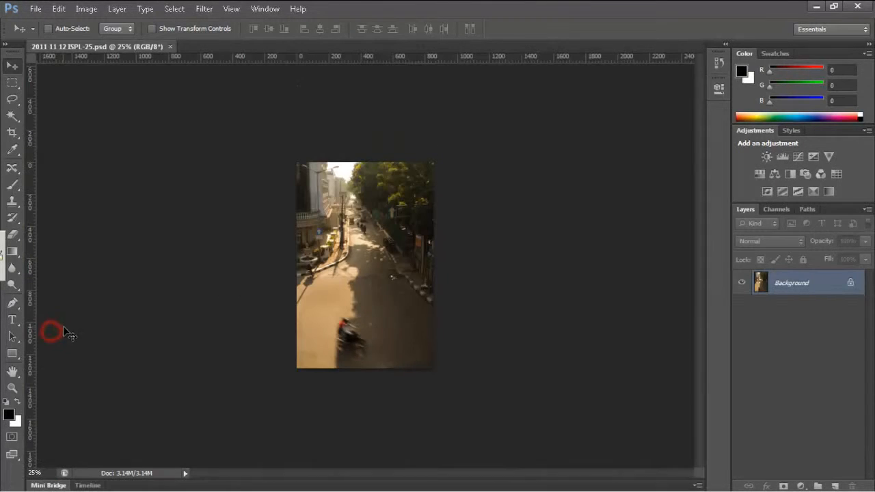
key(ctrl+0)
click(208, 12)
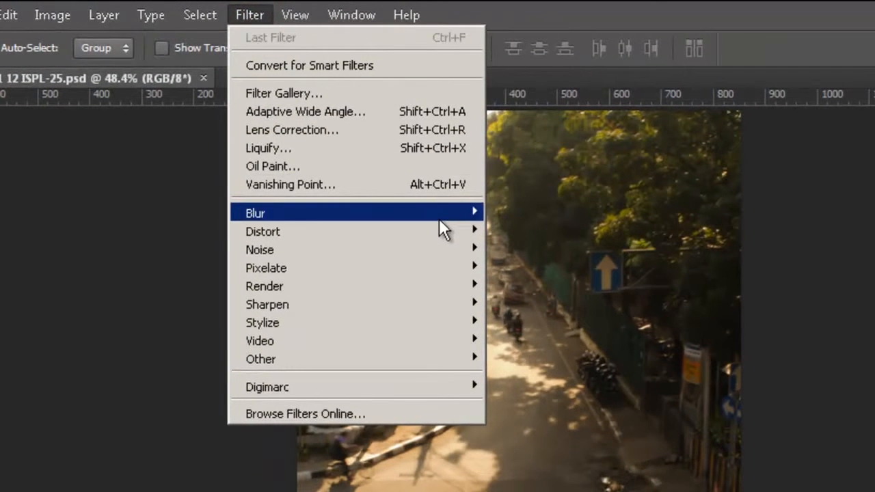
mouse_move(441, 209)
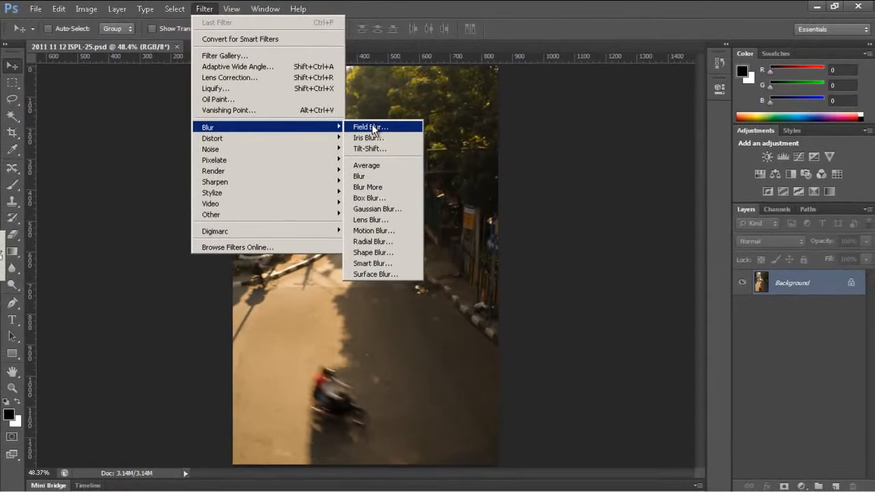
click(512, 202)
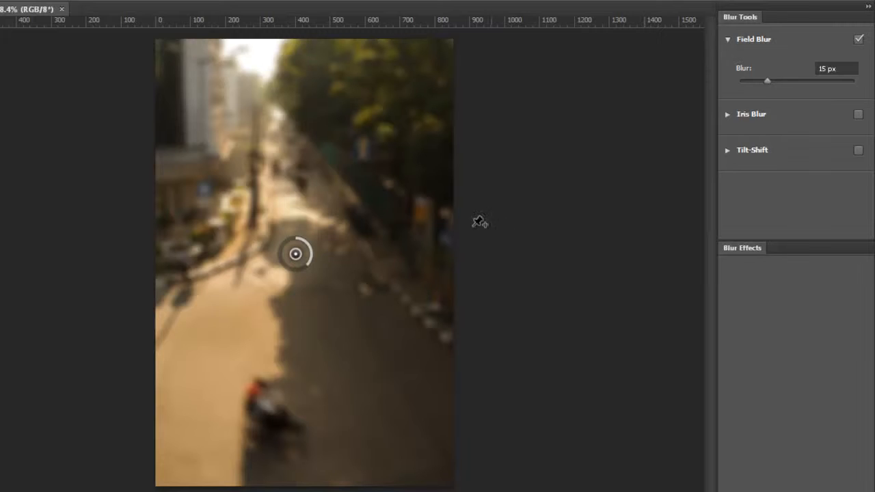
Step: Adjust the blur strength of the central Field Blur pin, settling at about 12 px
mouse_move(768, 79)
mouse_down()
mouse_move(795, 78)
mouse_move(776, 78)
mouse_move(777, 88)
mouse_move(775, 80)
mouse_up()
click(771, 81)
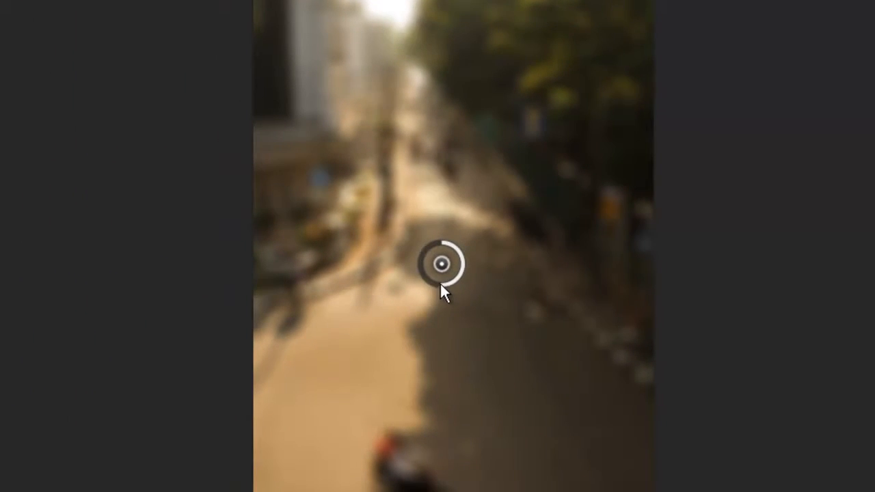
mouse_move(442, 284)
mouse_down()
mouse_move(458, 254)
mouse_move(455, 283)
mouse_move(421, 274)
mouse_move(452, 276)
mouse_up()
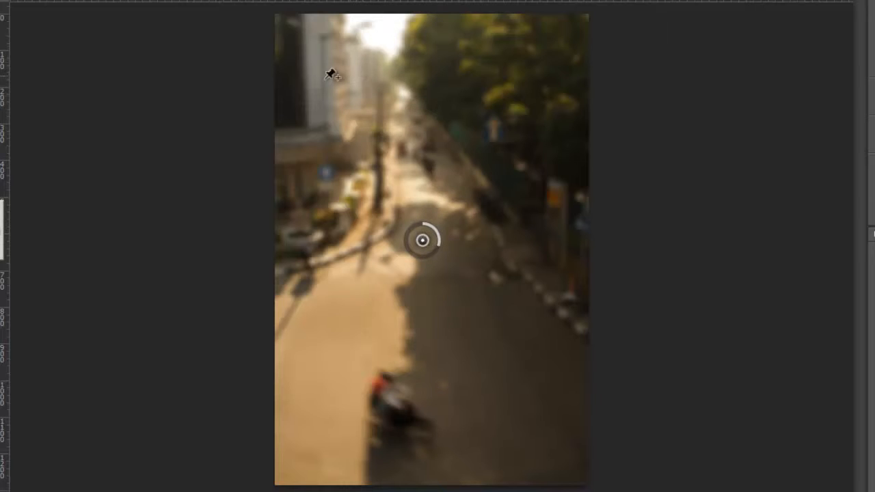
Step: Add a second, more strongly blurred pin on the sunlit road beside the motorcyclist and move the first pin farther up the street
click(331, 376)
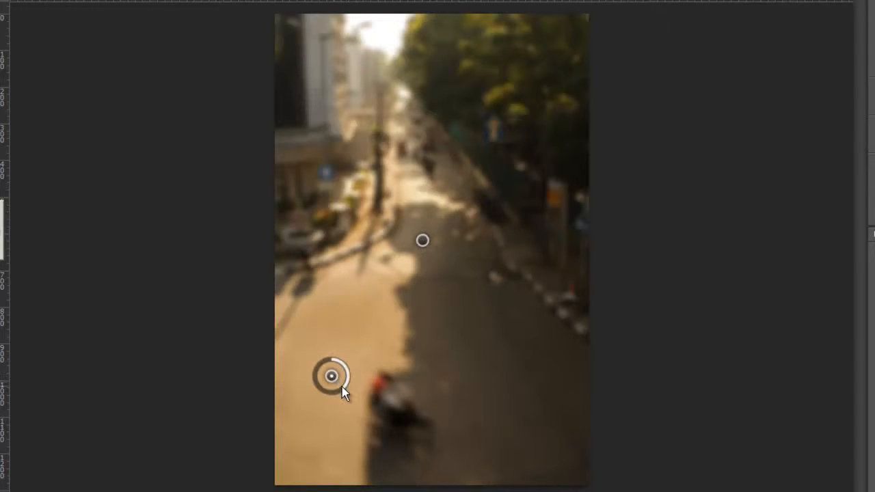
drag(341, 387, 319, 384)
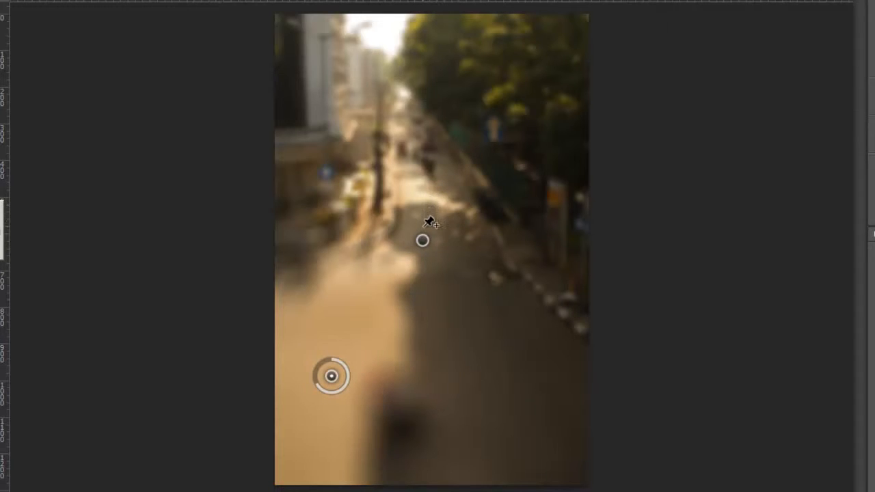
drag(424, 242, 467, 148)
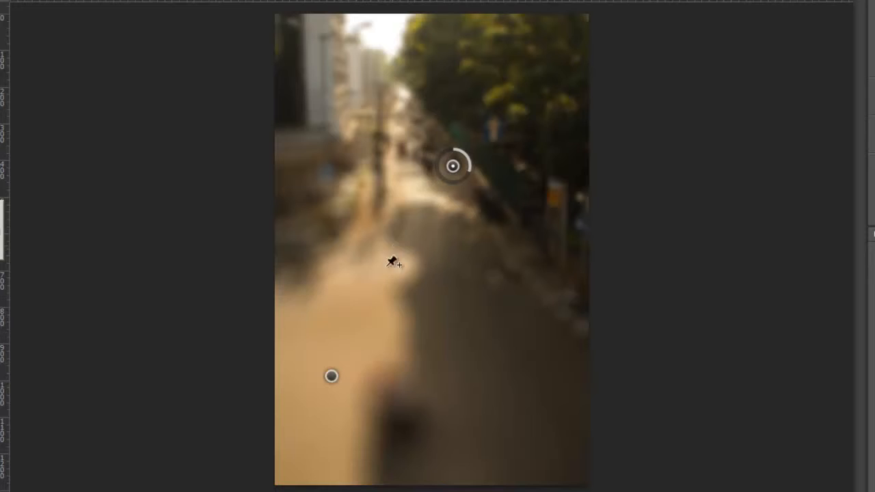
click(331, 377)
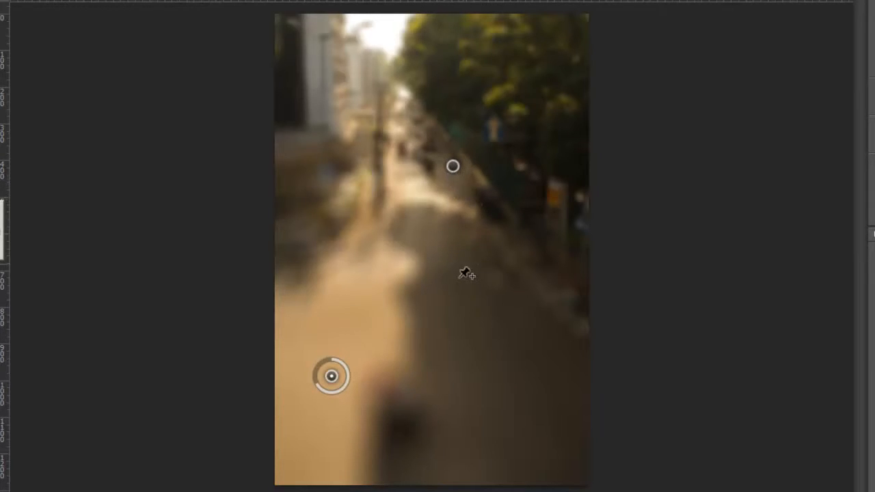
Step: Add a third pin on the pale buildings with a 4 px blur and delete the pin beside the motorcyclist
click(344, 56)
drag(356, 64, 361, 55)
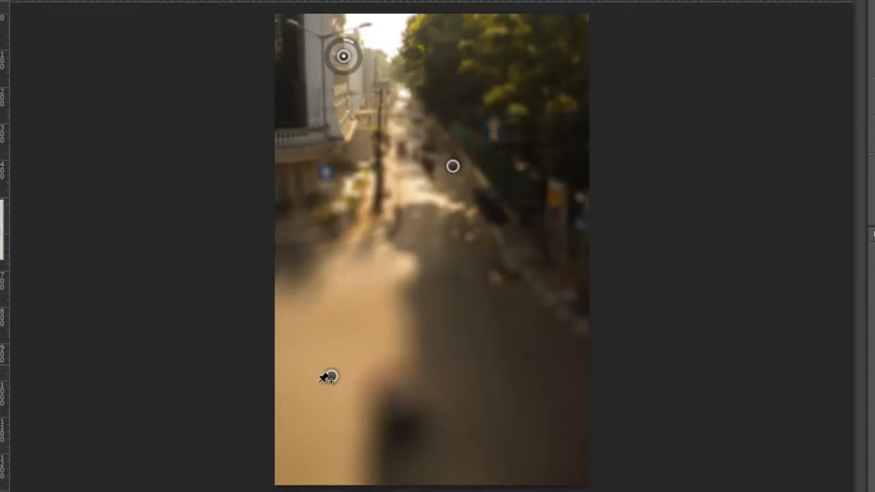
drag(331, 378, 351, 385)
click(333, 377)
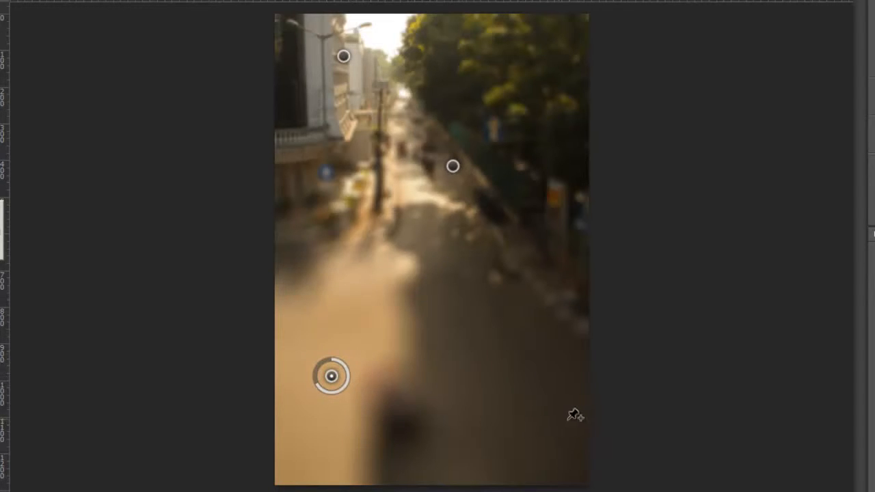
key(Delete)
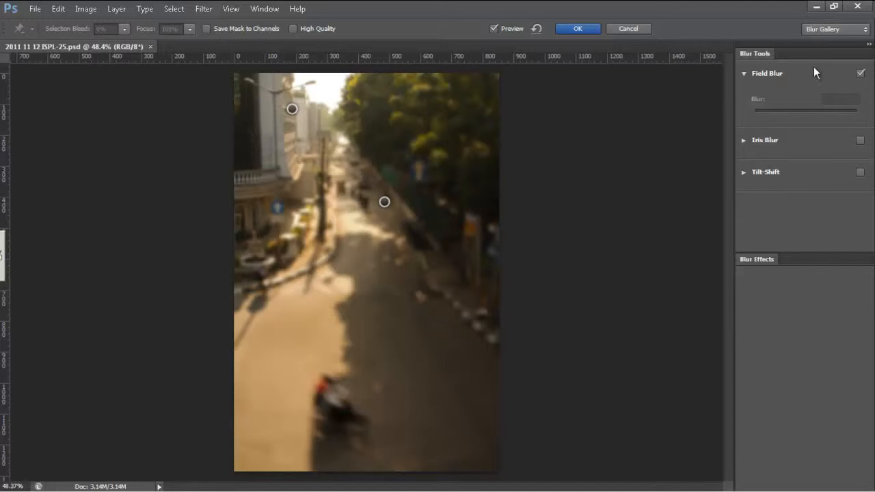
Step: Turn off Field Blur and delete its remaining pins from the photo
click(861, 73)
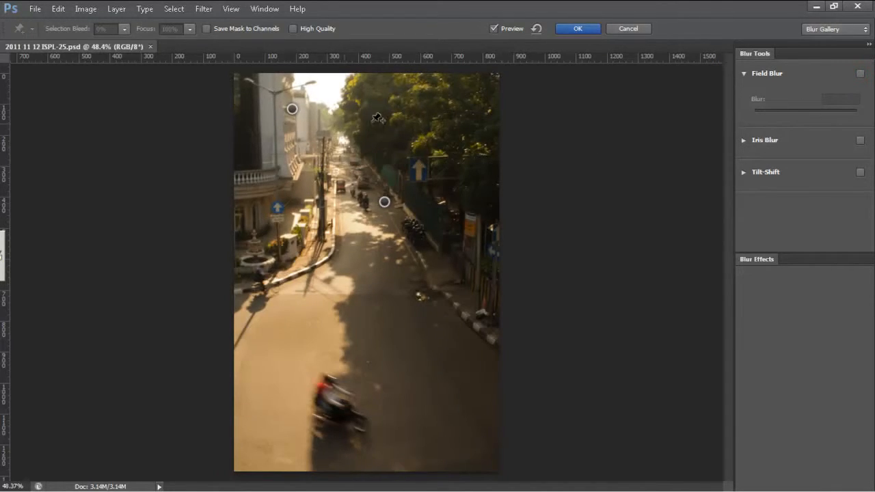
click(293, 112)
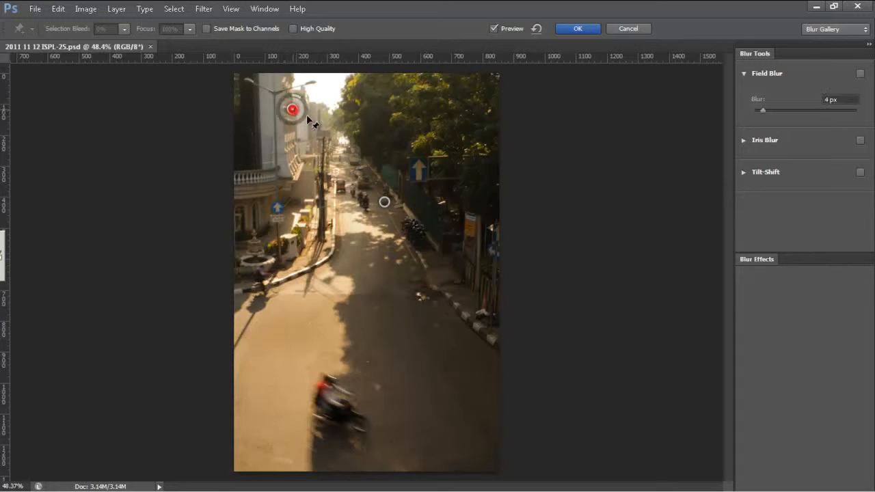
key(Delete)
click(384, 203)
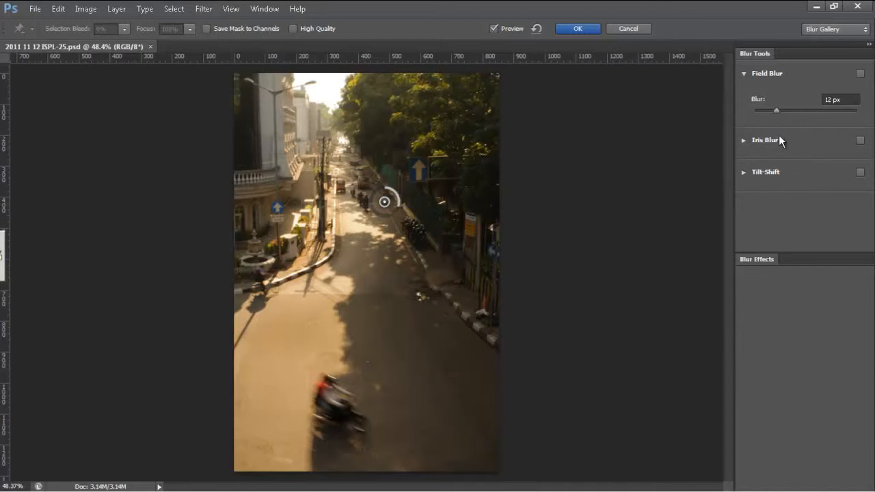
Step: Enable Iris Blur and expand its settings in place of those for Field Blur
click(744, 74)
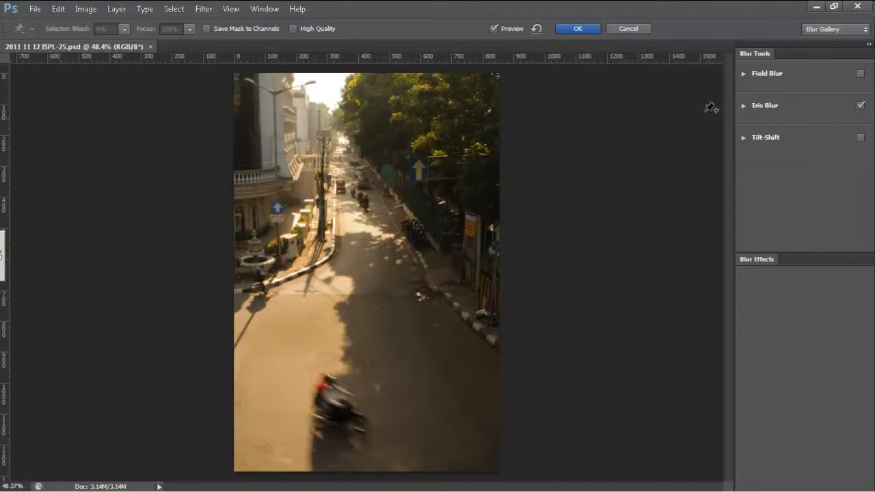
click(744, 106)
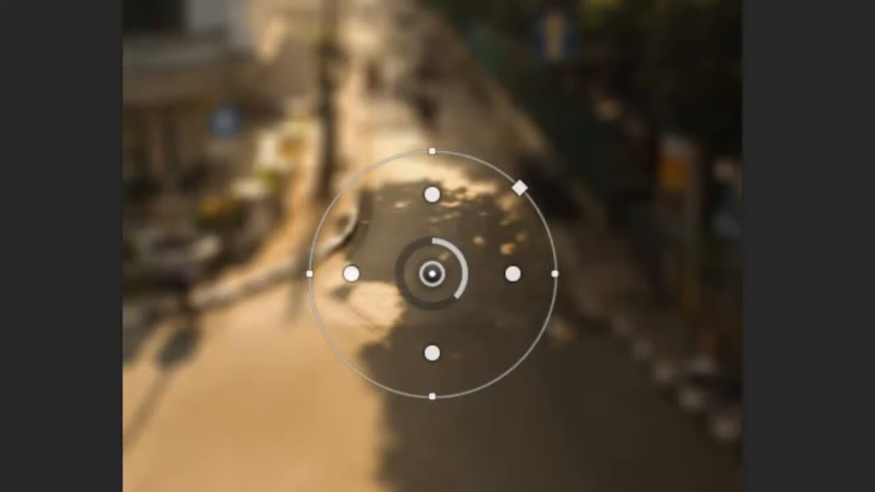
click(41, 0)
click(41, 0)
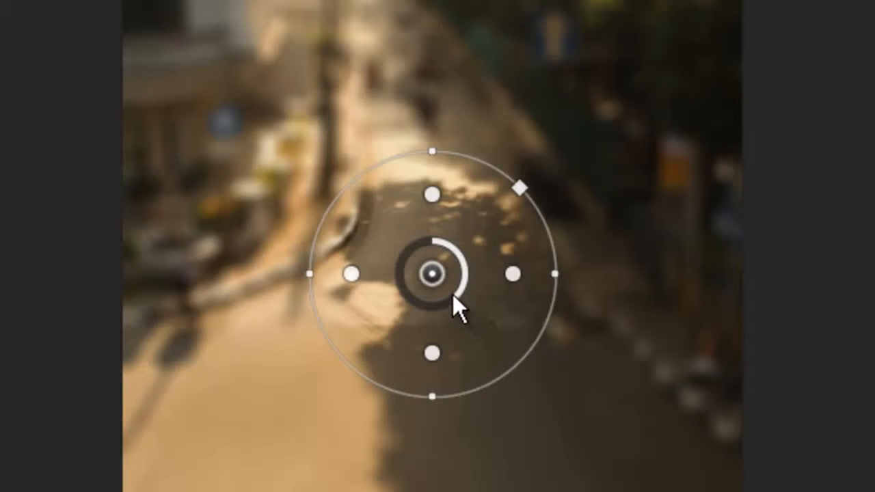
Step: Try adjusting the iris blur strength and squaring off its boundary, then make the boundary circular again
drag(461, 303, 460, 272)
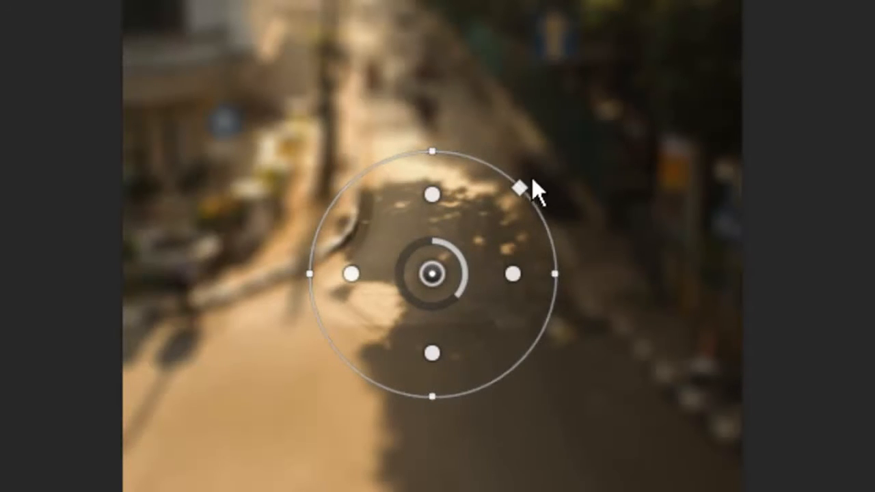
drag(532, 177, 553, 153)
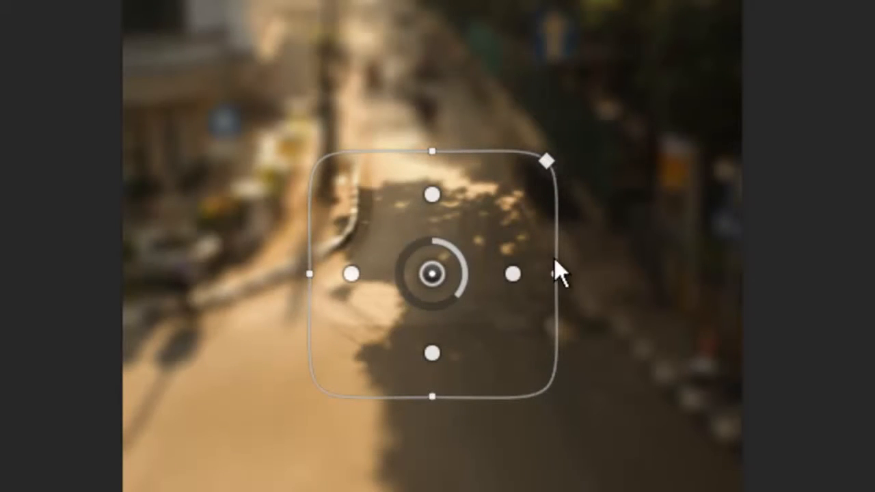
drag(547, 160, 507, 218)
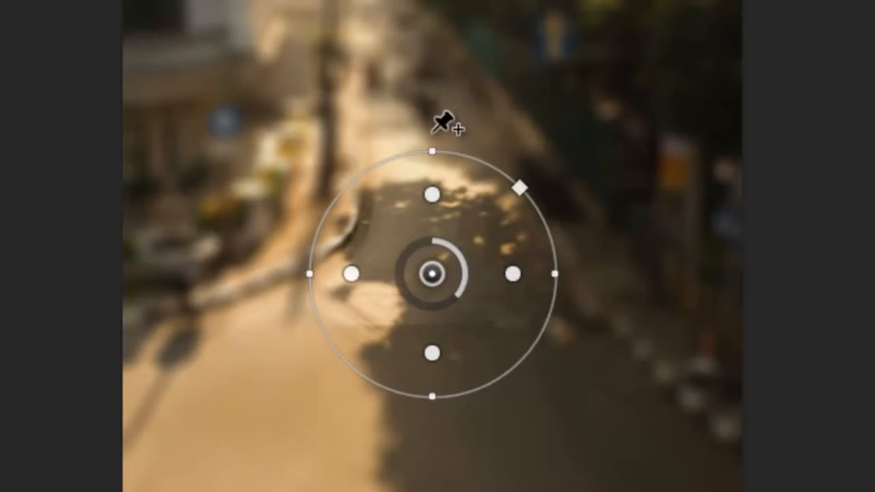
Step: Enlarge the iris boundary into a tall ellipse covering most of the street and adjust the size of its fully sharp inner area
click(435, 154)
drag(436, 155, 429, 32)
drag(309, 274, 199, 286)
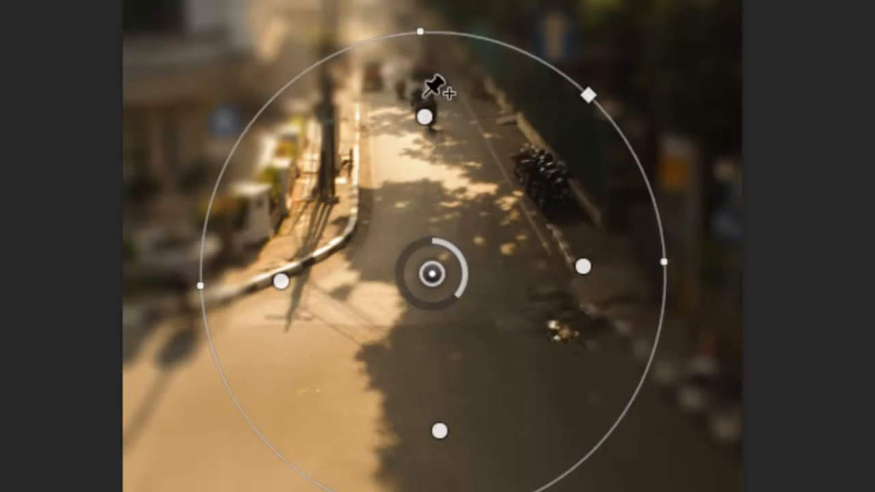
drag(428, 113, 428, 168)
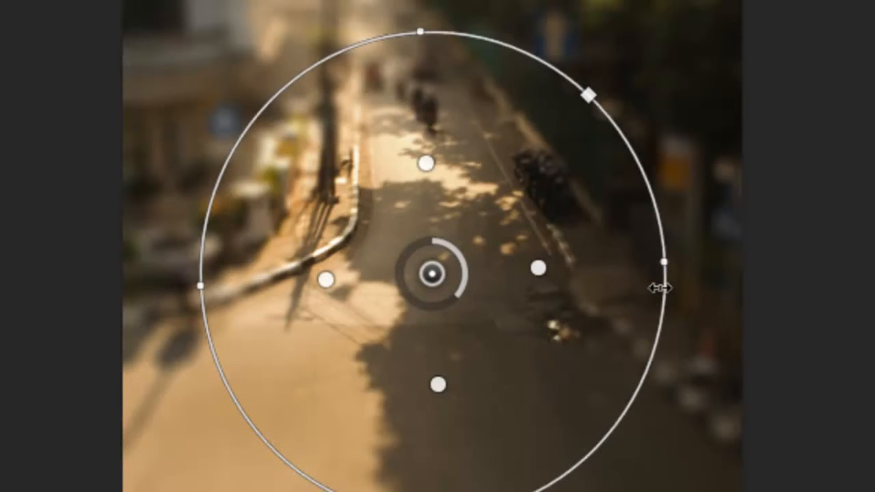
drag(426, 162, 426, 142)
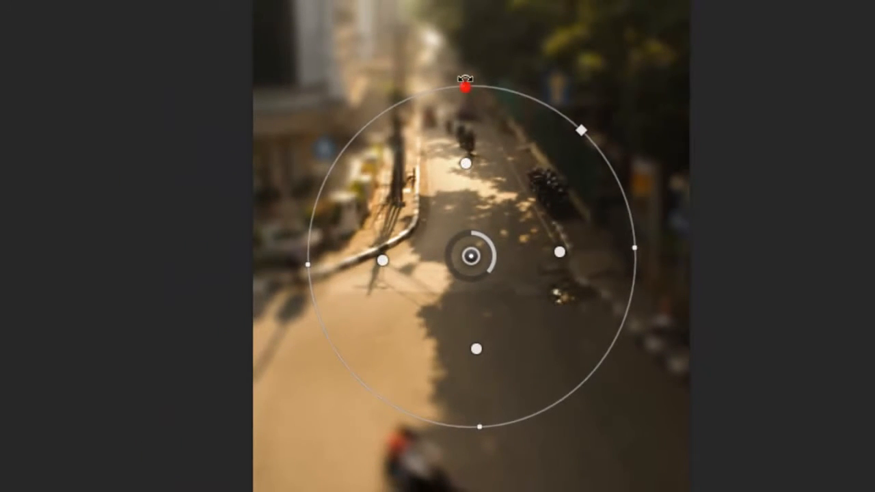
drag(465, 79, 458, 30)
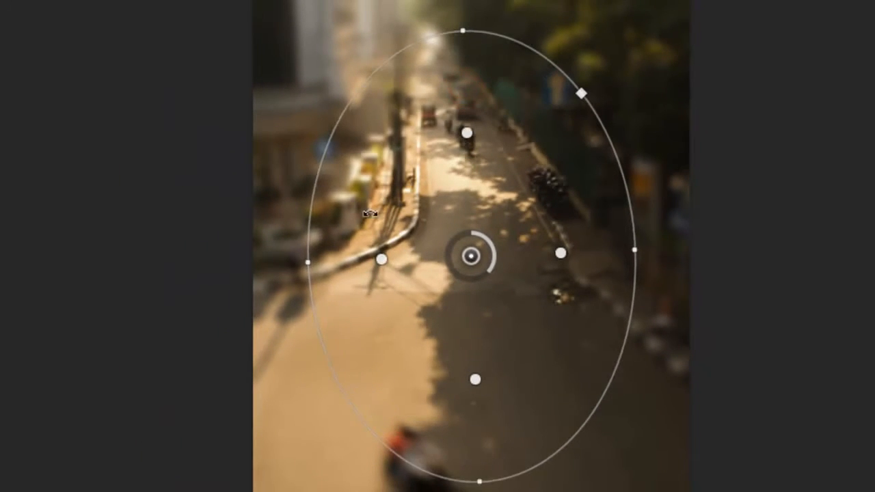
drag(307, 264, 280, 268)
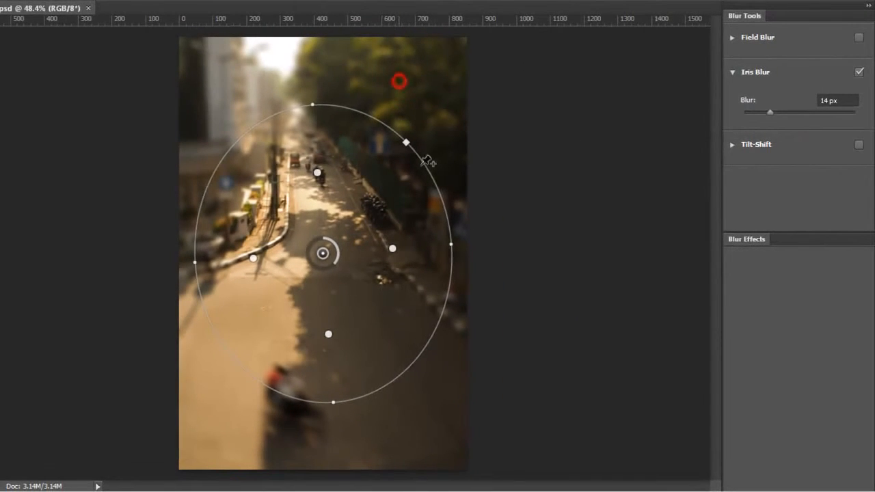
Step: Add a second iris over the trees, enlarge and slightly rotate its boundary, and set its blur to 6 px
click(399, 82)
drag(400, 138, 404, 162)
drag(342, 84, 325, 94)
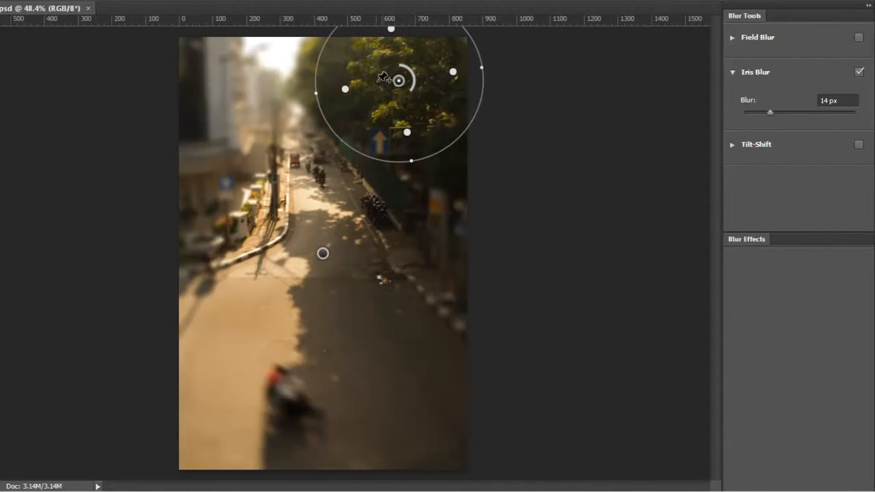
drag(410, 82, 413, 128)
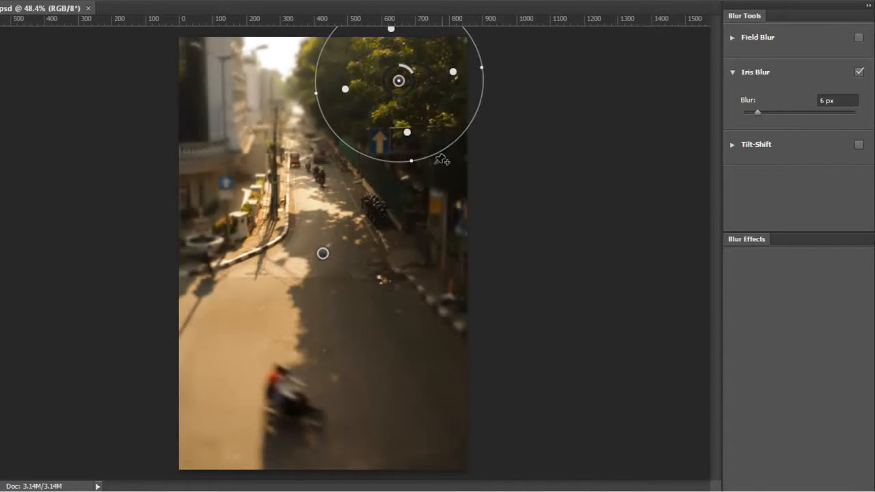
Step: Add a third iris over the roadside fence and signs, stretch it vertically, and set its blur to 26 px
click(426, 193)
drag(422, 190, 261, 156)
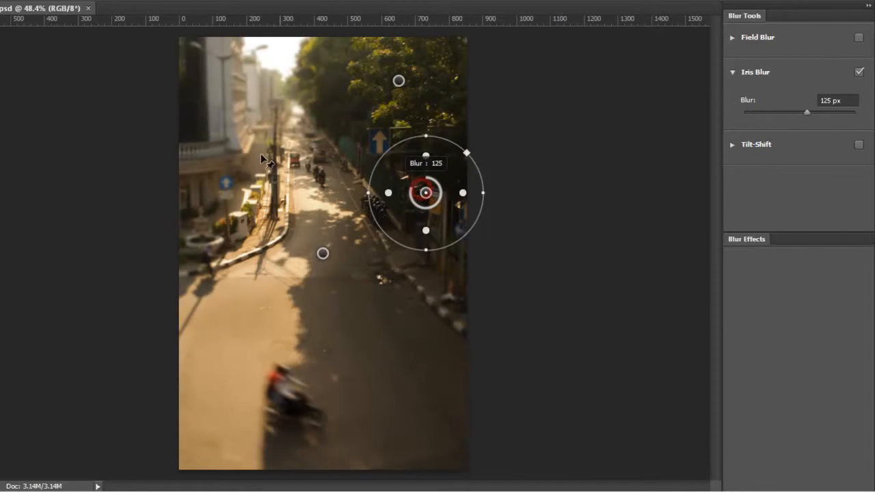
drag(426, 249, 425, 266)
drag(421, 208, 443, 253)
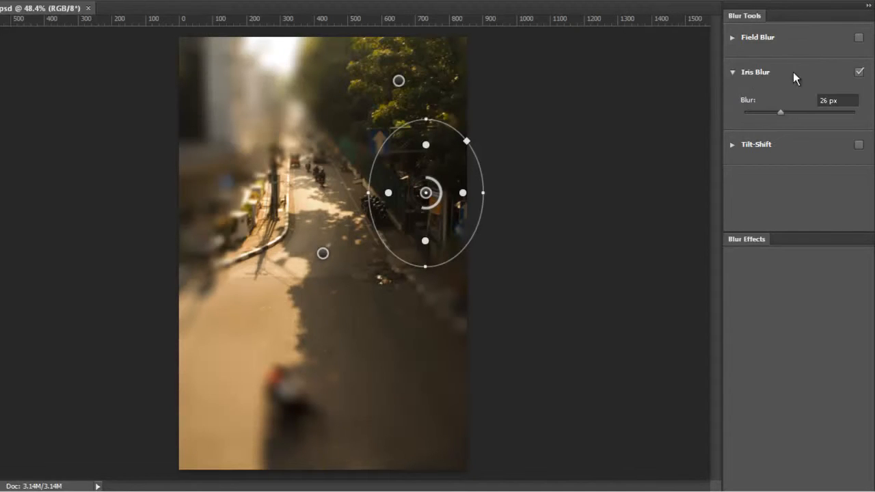
Step: Turn off Iris Blur and delete its three pins from the fence, the trees and the street
click(859, 73)
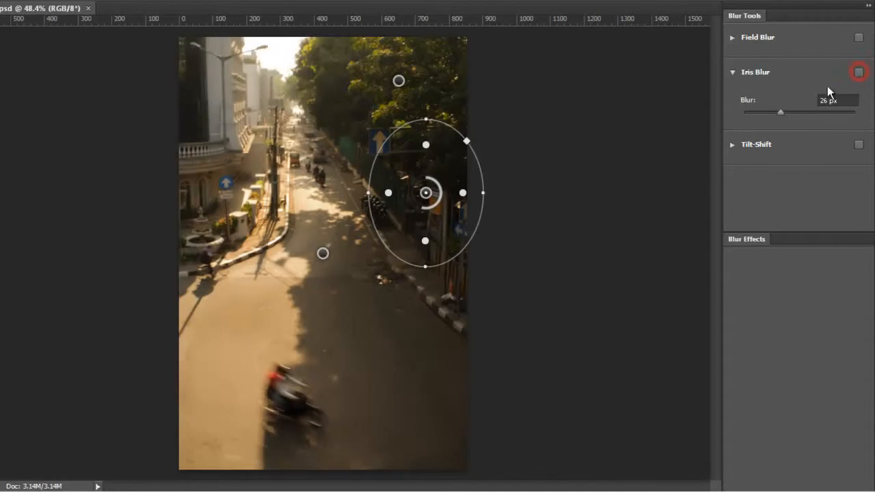
key(Delete)
click(399, 81)
key(Delete)
click(322, 255)
key(Delete)
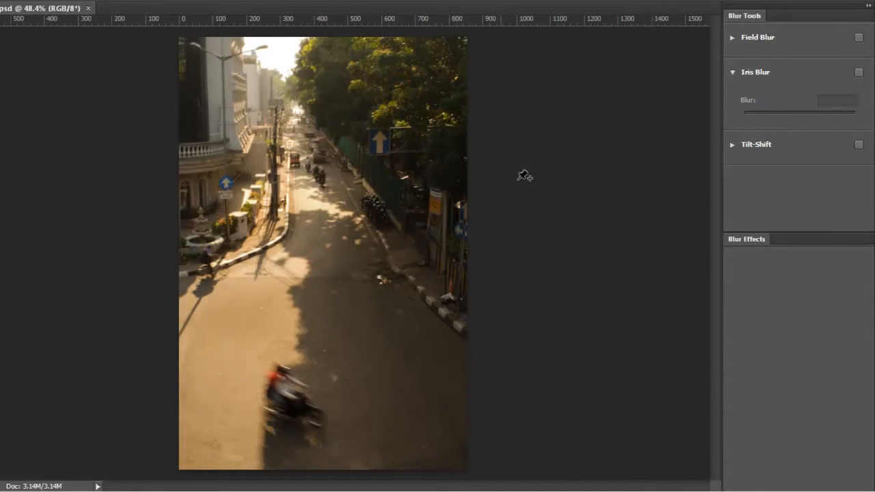
Step: Collapse the Iris Blur settings and enable Tilt-Shift with its settings expanded
click(732, 72)
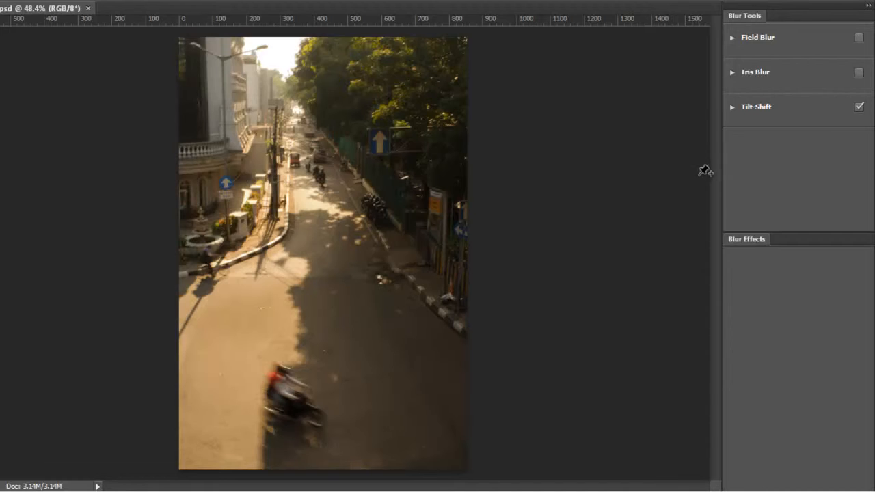
click(732, 107)
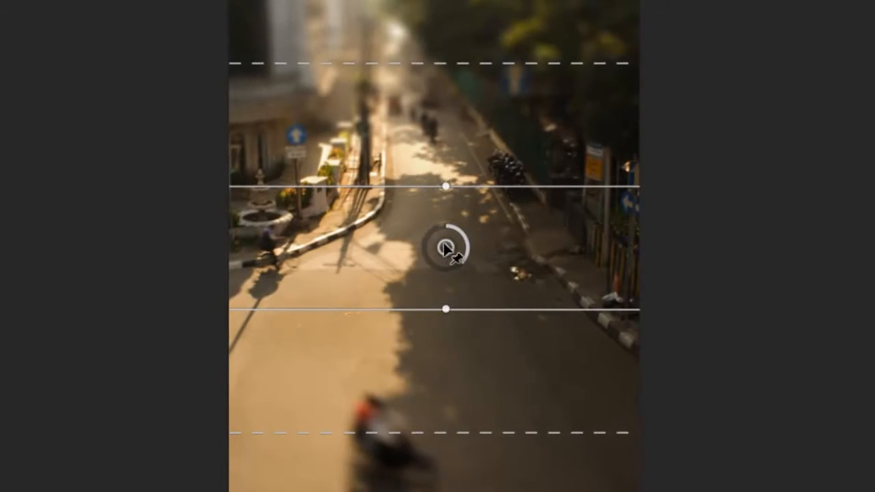
Step: Move the Tilt-Shift centre up the street and widen the sharp band on both sides
drag(446, 247, 428, 156)
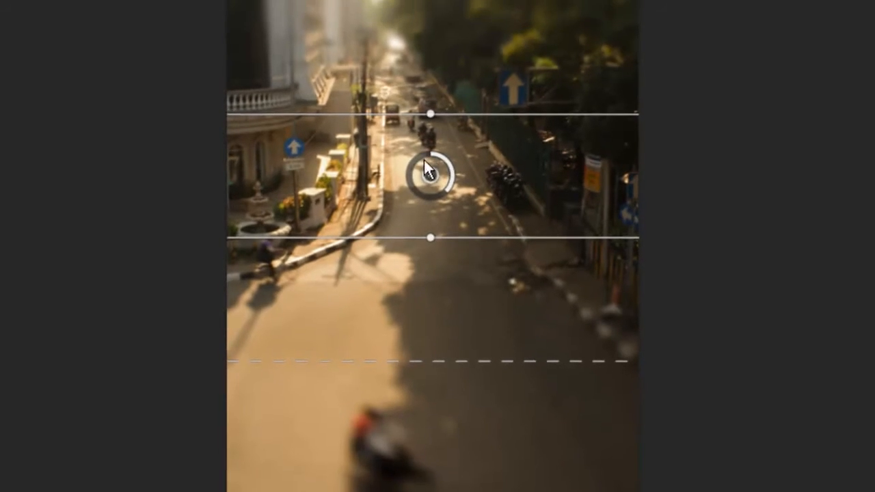
mouse_move(439, 262)
mouse_down()
mouse_move(422, 268)
mouse_move(439, 258)
mouse_up()
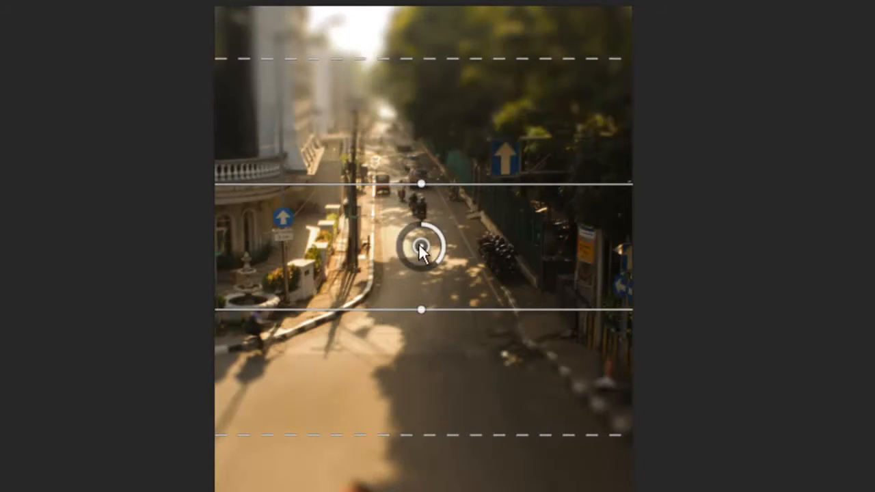
drag(421, 310, 420, 339)
drag(420, 192, 422, 162)
drag(419, 337, 420, 328)
drag(422, 161, 421, 246)
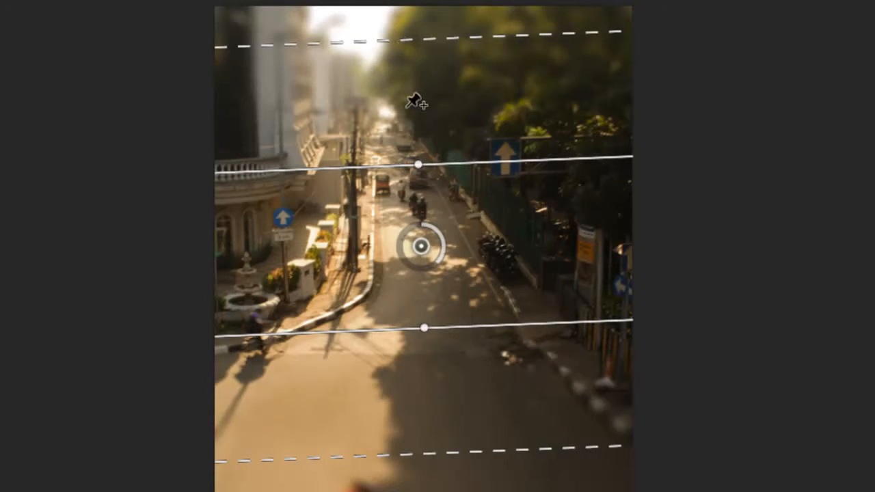
Step: Rotate the Tilt-Shift band slightly clockwise and move both dashed blur limits farther outward
mouse_move(417, 165)
mouse_down()
mouse_move(420, 129)
mouse_move(424, 164)
mouse_up()
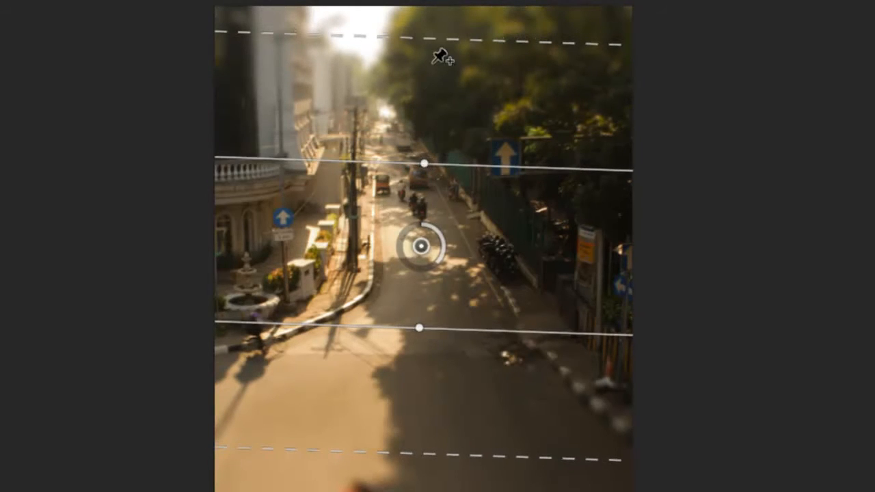
mouse_move(430, 38)
mouse_down()
mouse_move(432, 91)
mouse_move(435, 32)
mouse_up()
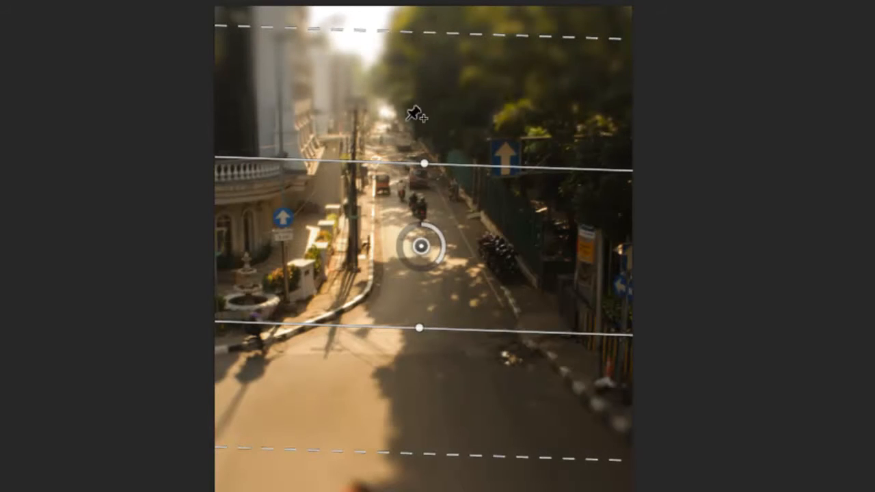
drag(416, 475, 417, 491)
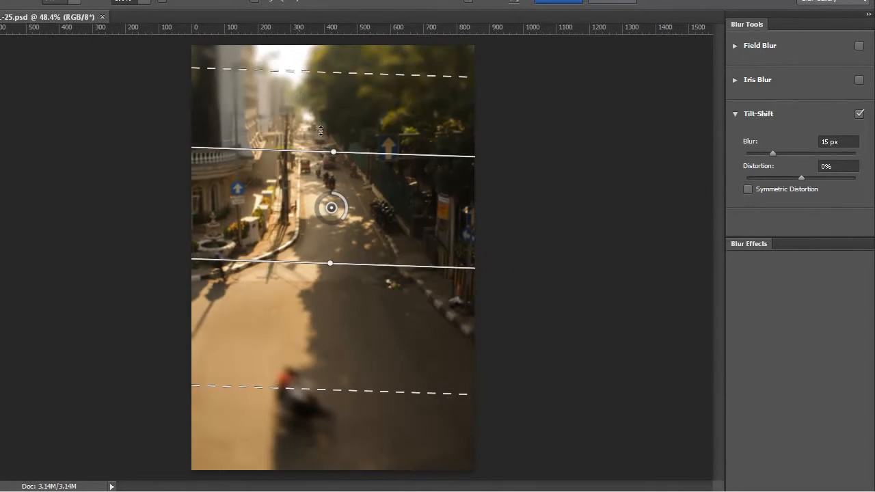
Step: Try a steep tilt on the band with its upper sharp line pulled inward, level it to horizontal, and cancel the Blur Gallery
mouse_move(324, 151)
mouse_down()
mouse_move(331, 143)
mouse_move(311, 157)
mouse_up()
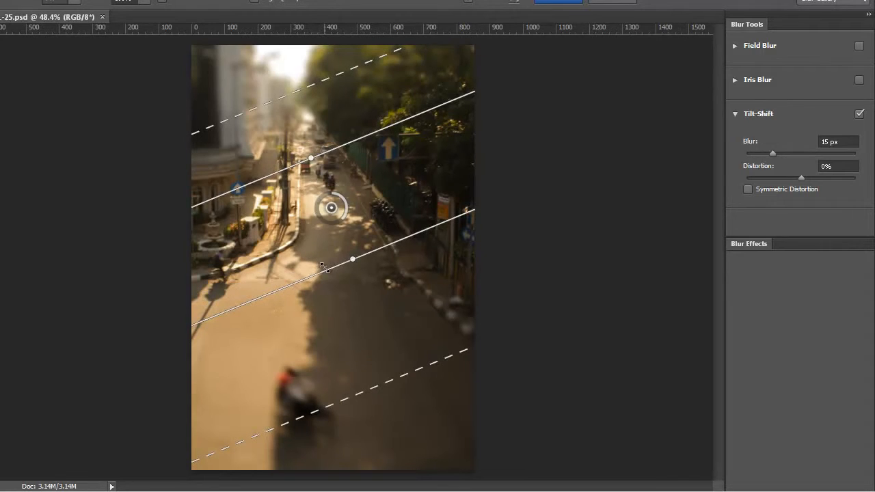
drag(390, 125, 395, 140)
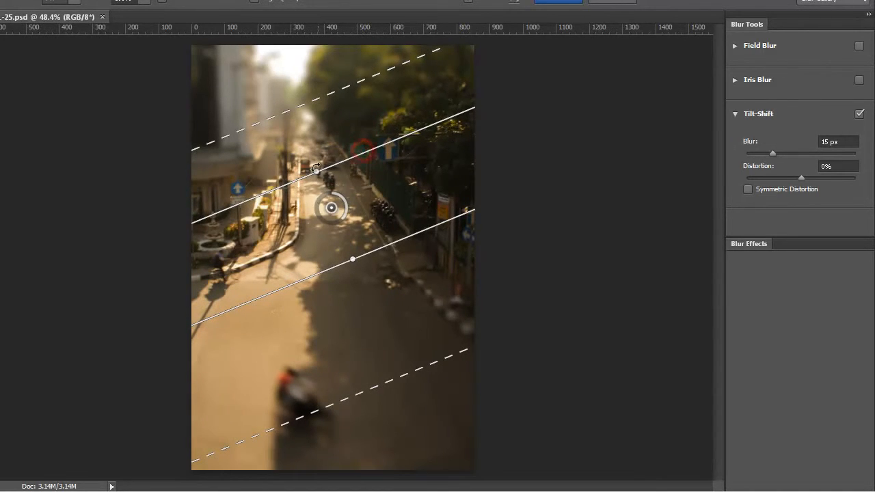
drag(315, 168, 337, 165)
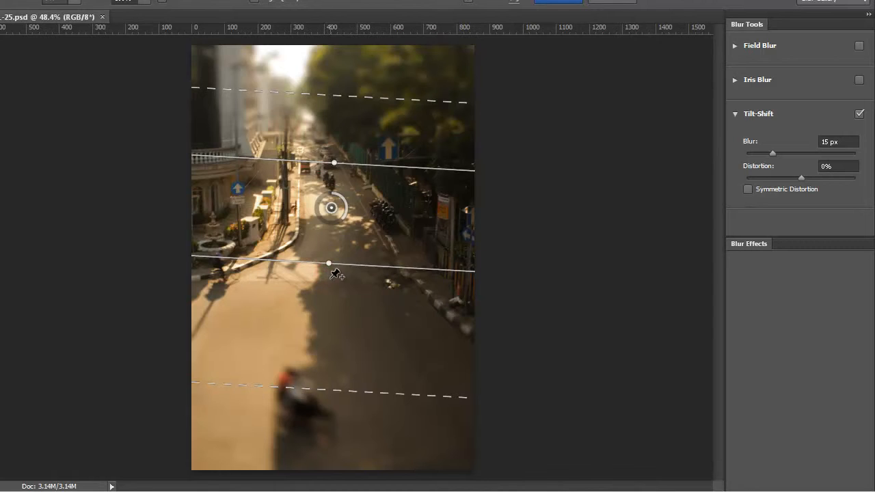
drag(331, 278, 334, 277)
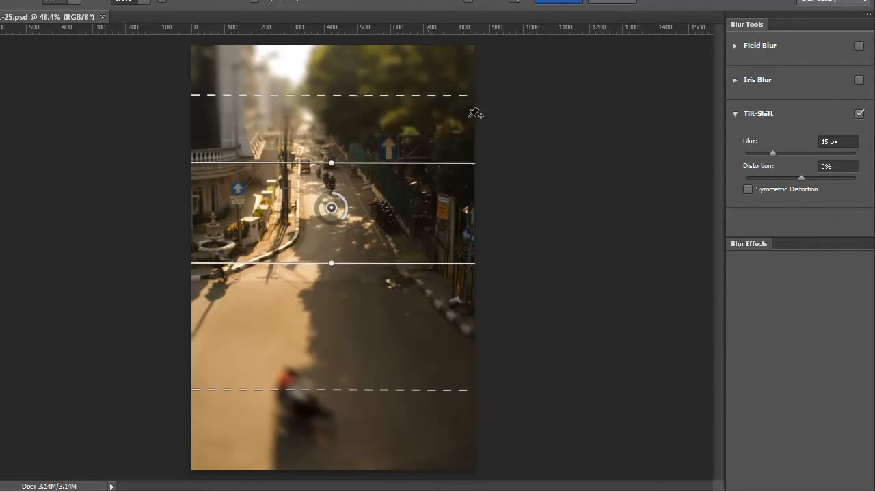
click(629, 2)
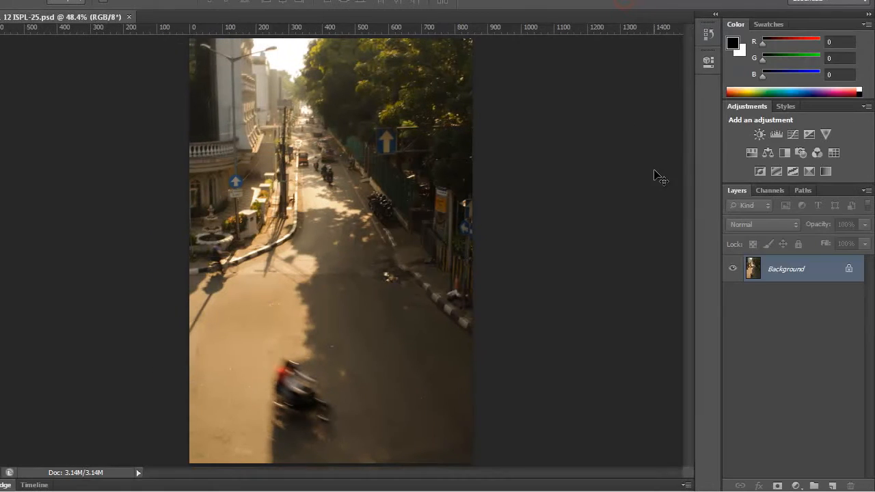
Step: Close the street photo and open BFS_4732.psd from Mini Bridge, fitted to the window
click(129, 17)
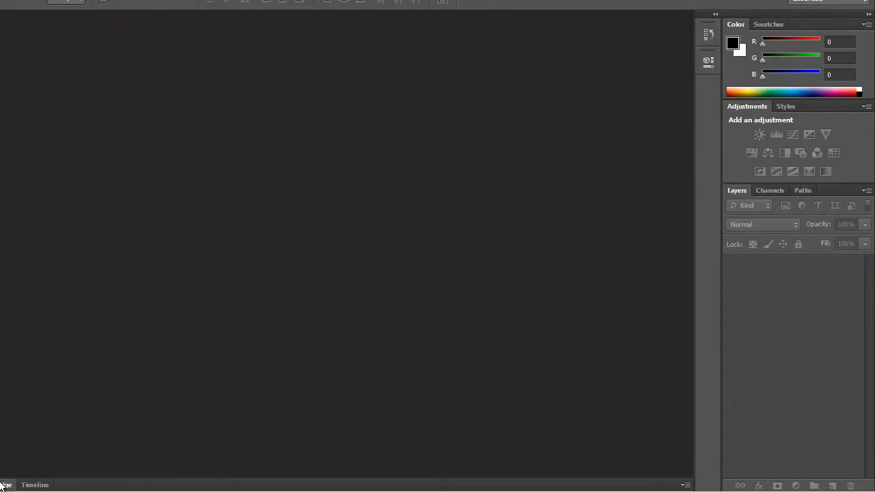
click(5, 485)
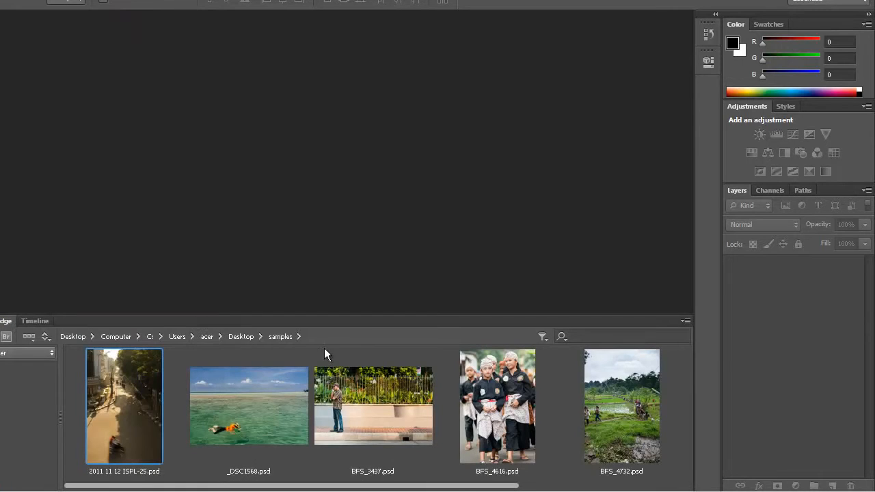
drag(460, 483, 500, 484)
double_click(555, 424)
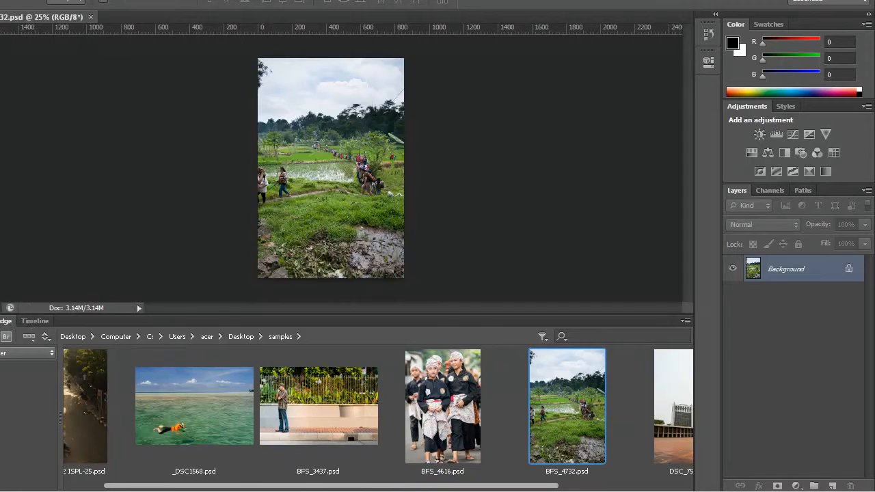
double_click(6, 321)
key(ctrl+0)
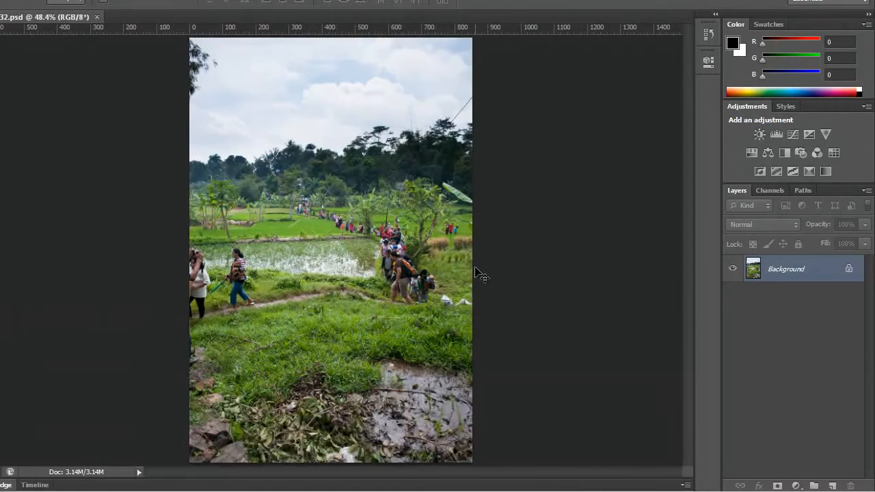
key(alt+t)
click(277, 83)
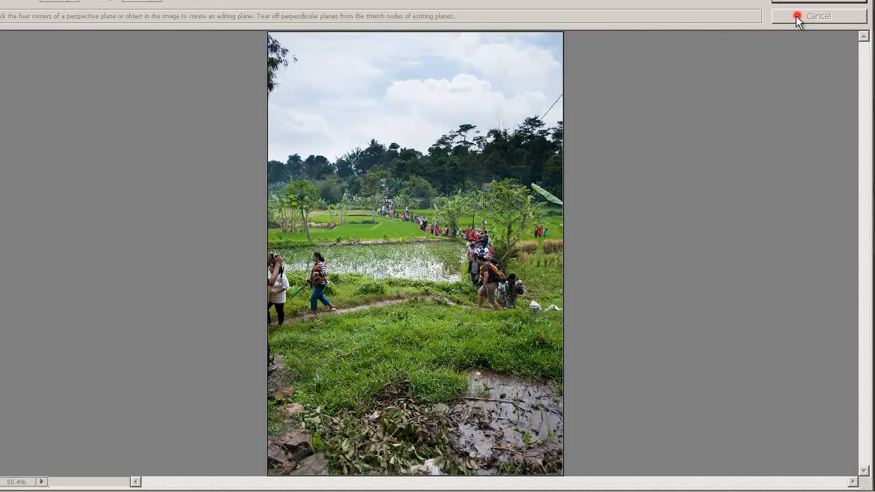
click(798, 16)
Step: Start the Tilt-Shift blur on the rice-field photo and centre its sharp band on the people walking beside the pond
key(alt+t)
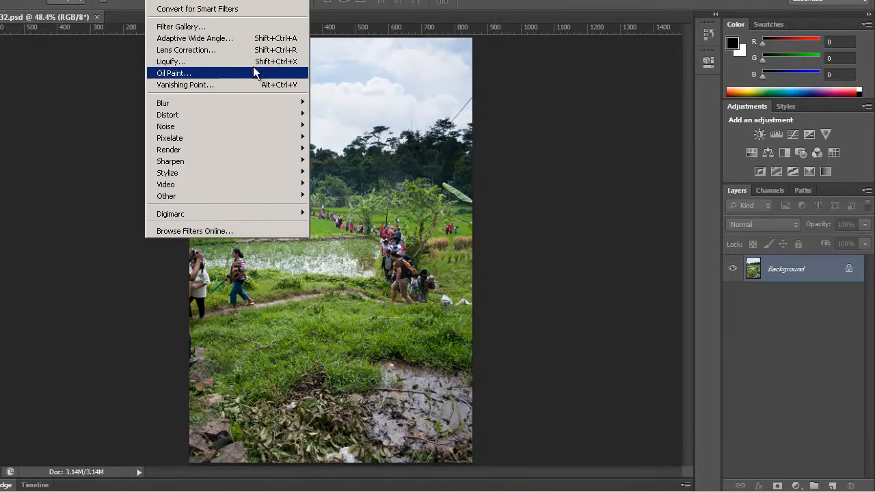
mouse_move(287, 108)
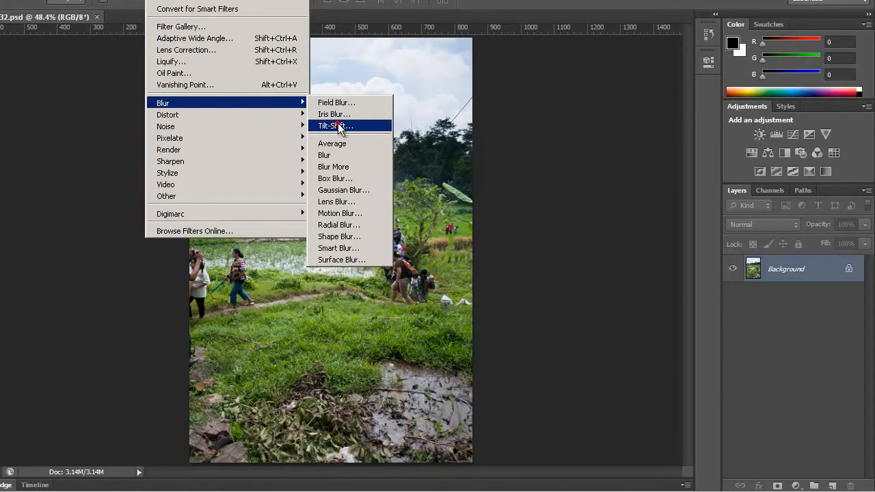
click(338, 125)
drag(330, 255, 321, 281)
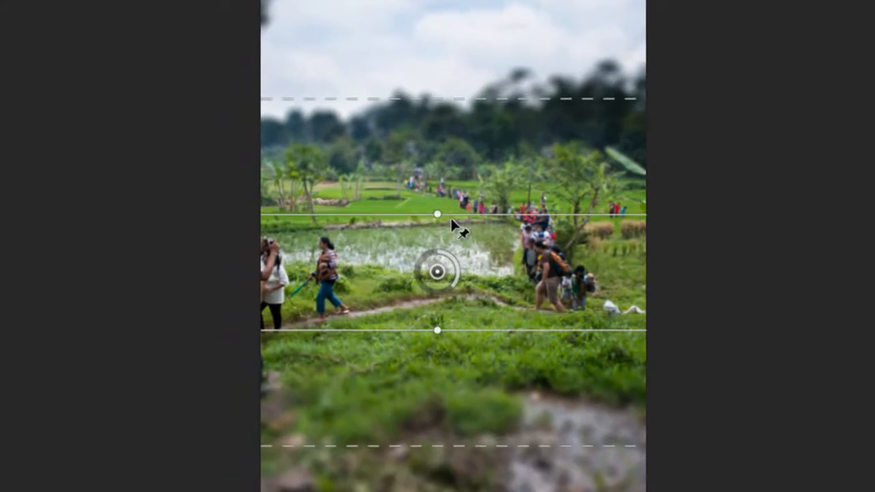
Step: Pull both dashed blur limits slightly toward the sharp band and apply the Tilt-Shift with a 17 px blur
drag(430, 101, 430, 109)
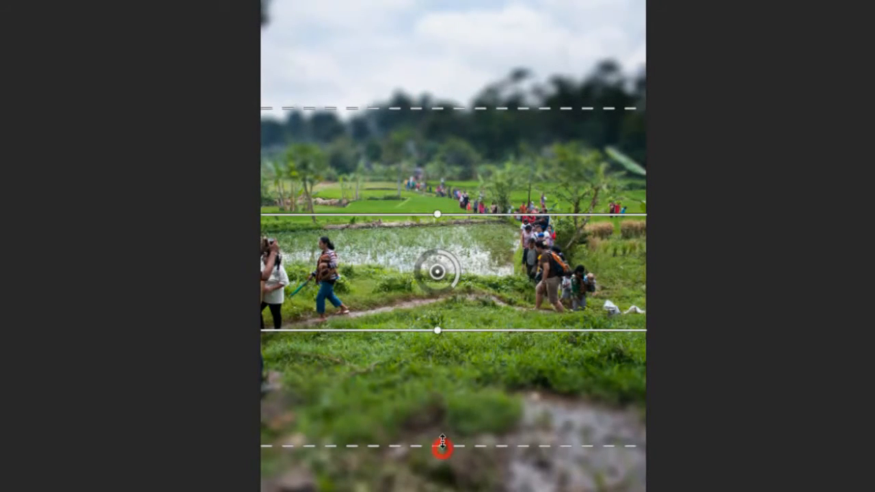
drag(442, 445, 443, 441)
drag(450, 288, 446, 292)
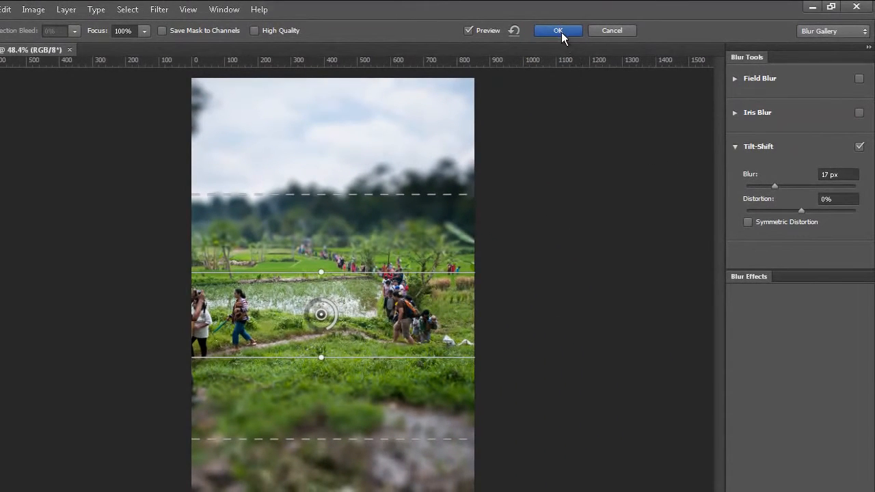
click(558, 31)
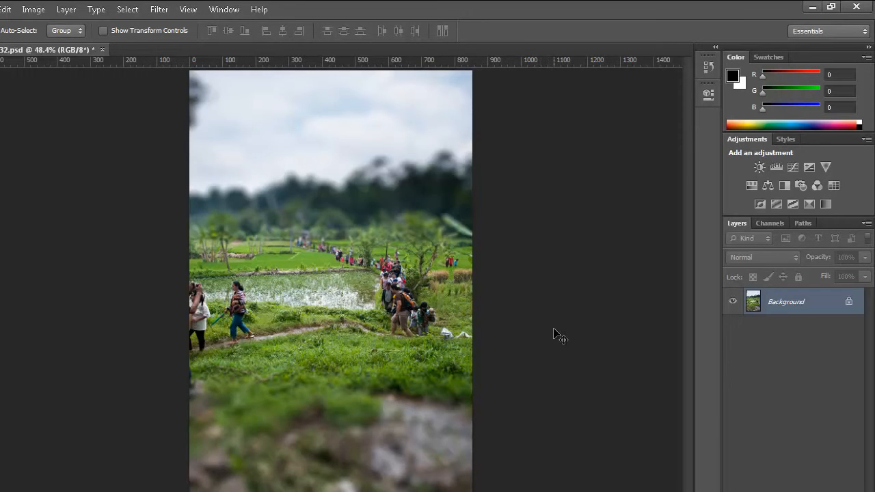
Step: Close the rice-field photo, open DSC_7529.psd from Mini Bridge, and collapse Mini Bridge
key(ctrl+w)
click(419, 213)
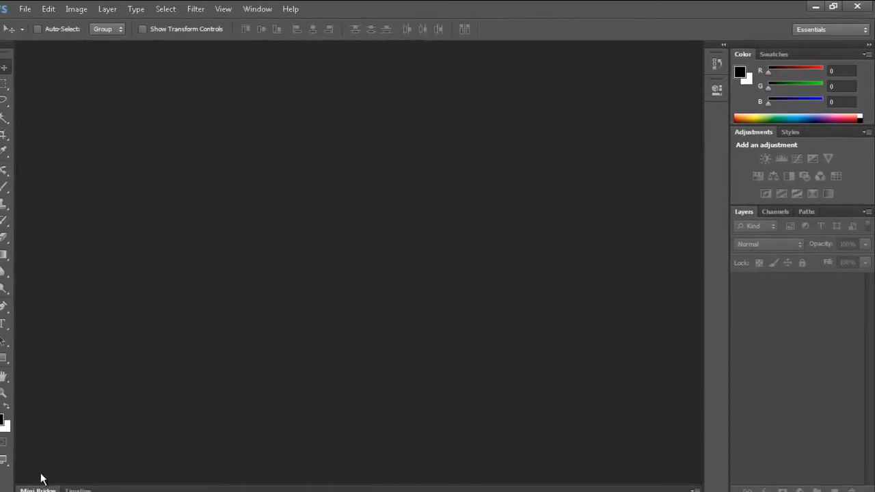
click(52, 486)
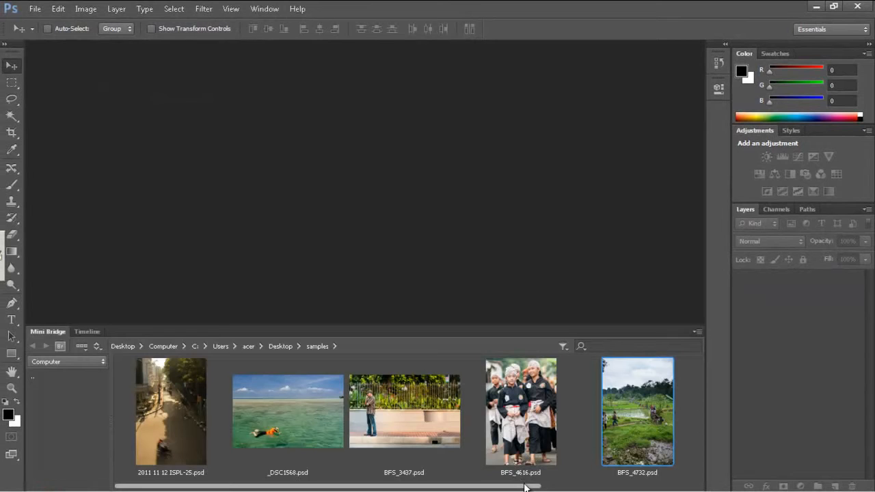
drag(528, 487, 672, 481)
drag(671, 424, 475, 287)
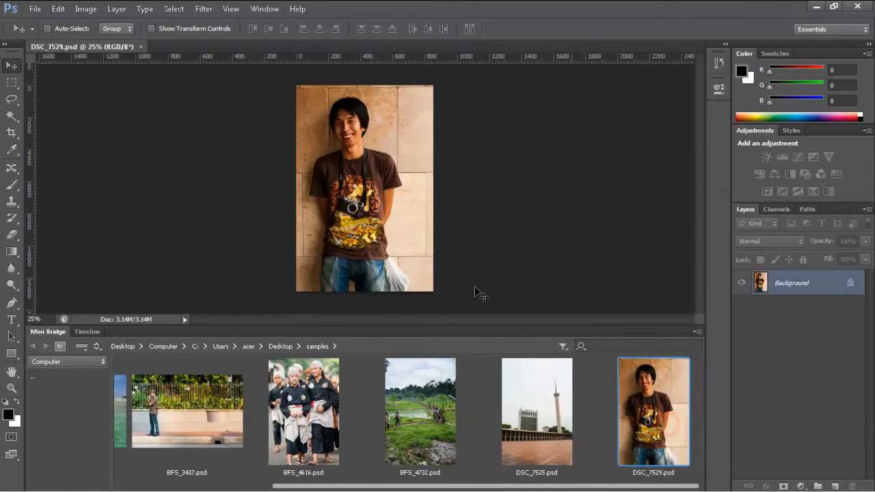
click(45, 333)
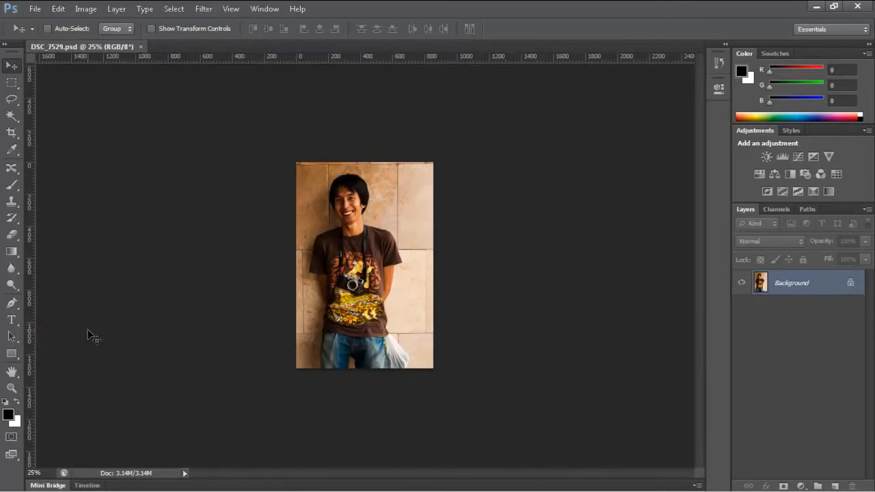
Step: Start the Iris Blur filter on the portrait, viewed at 66.67%
key(ctrl+0)
key(ctrl+plus)
key(ctrl+plus)
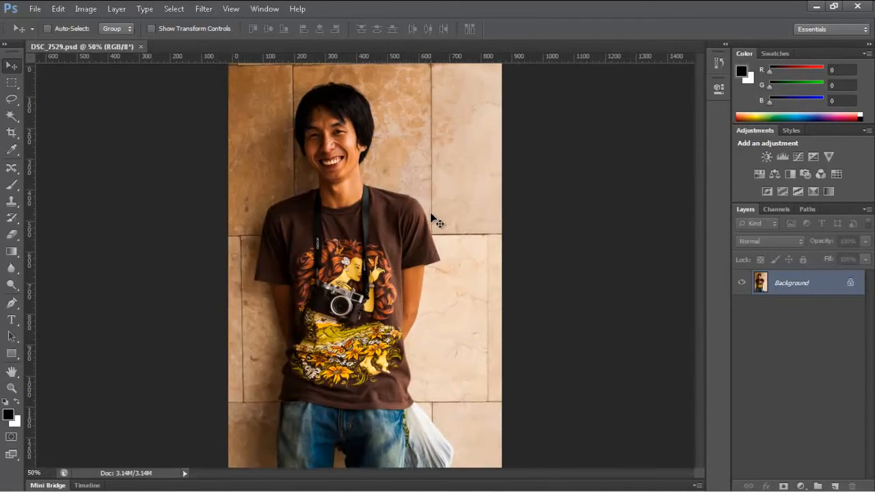
drag(404, 203, 435, 241)
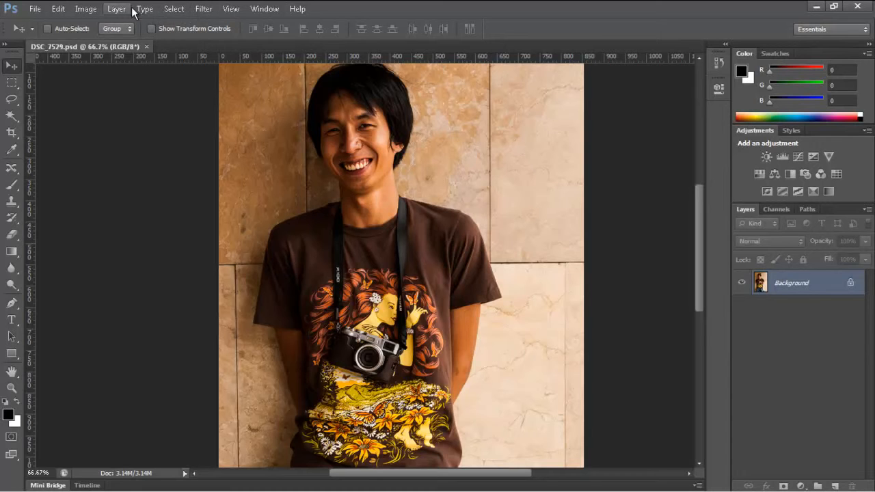
click(203, 8)
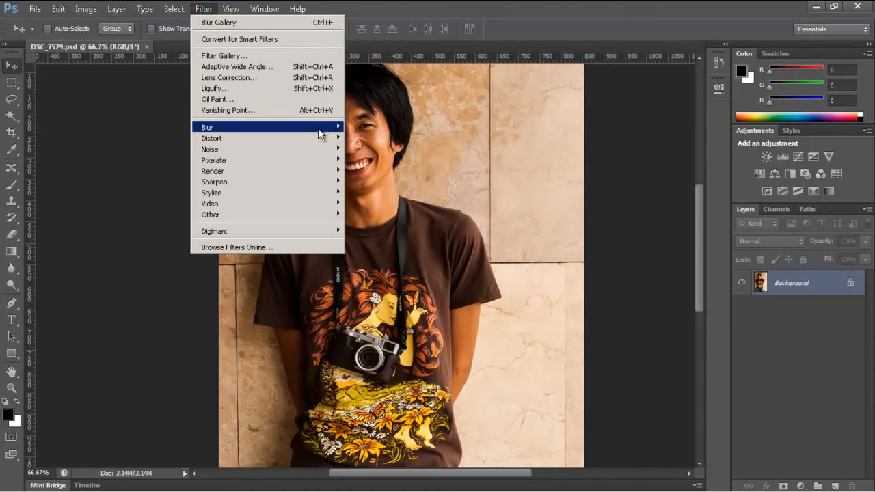
mouse_move(321, 126)
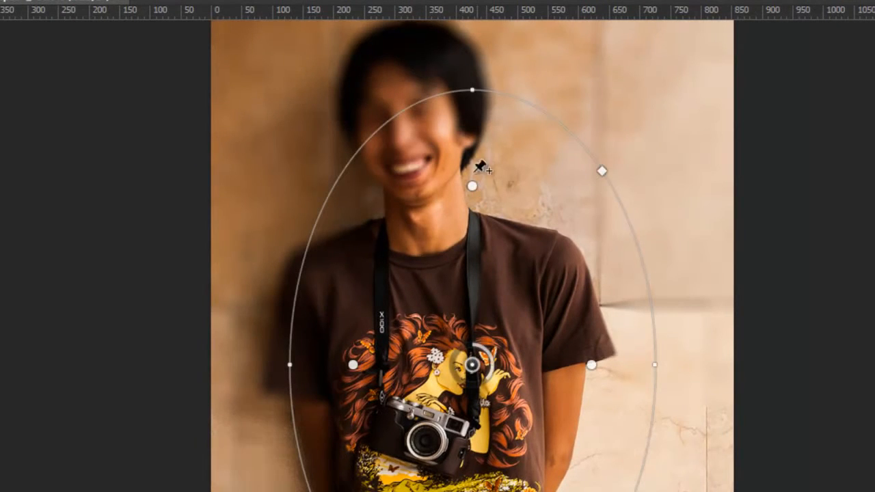
Step: Shrink the iris boundary to a nearly circular shape and move it from the man's shirt onto his face
drag(470, 89, 478, 235)
drag(369, 364, 387, 362)
drag(290, 354, 336, 355)
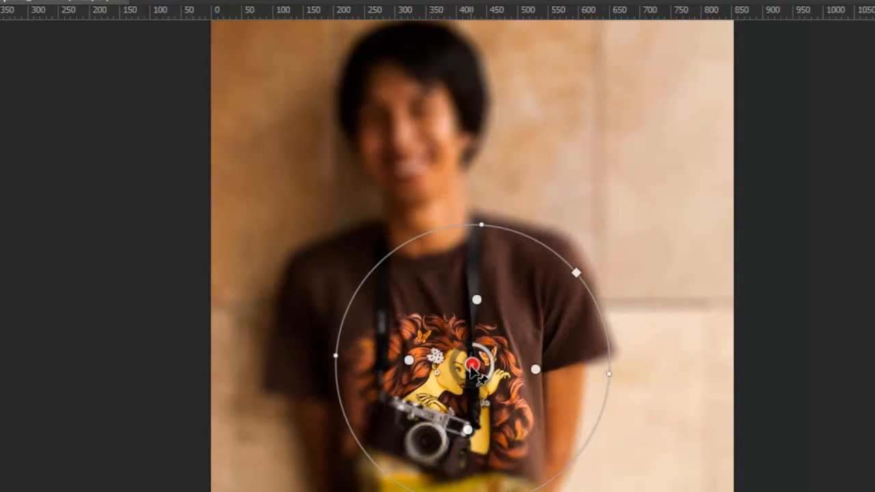
drag(473, 371, 395, 126)
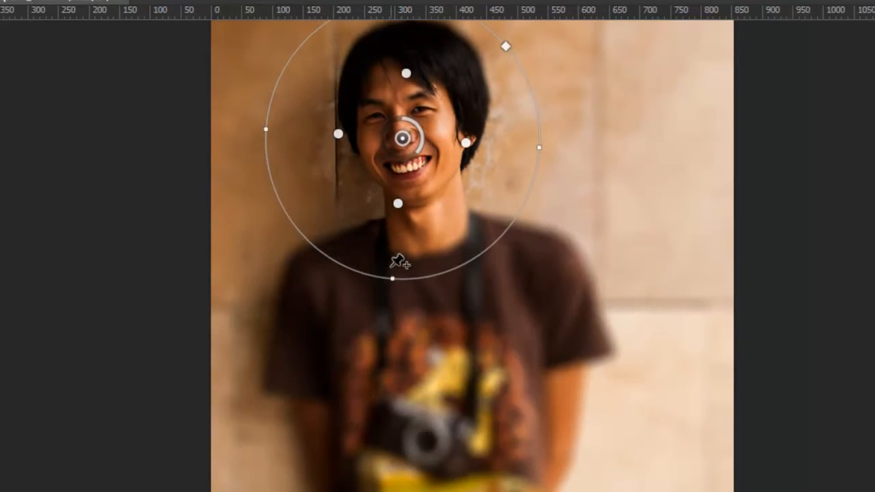
Step: Narrow the iris to a slightly tilted ellipse fitted around the man's face and spread its inner feather handles outward
drag(391, 281, 406, 224)
drag(266, 146, 413, 201)
drag(402, 138, 400, 124)
drag(414, 190, 416, 206)
drag(450, 117, 452, 121)
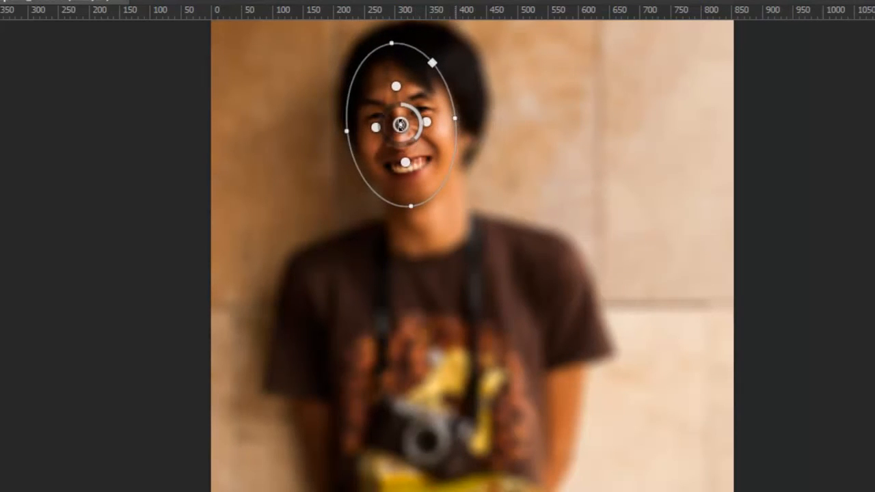
drag(401, 128, 427, 119)
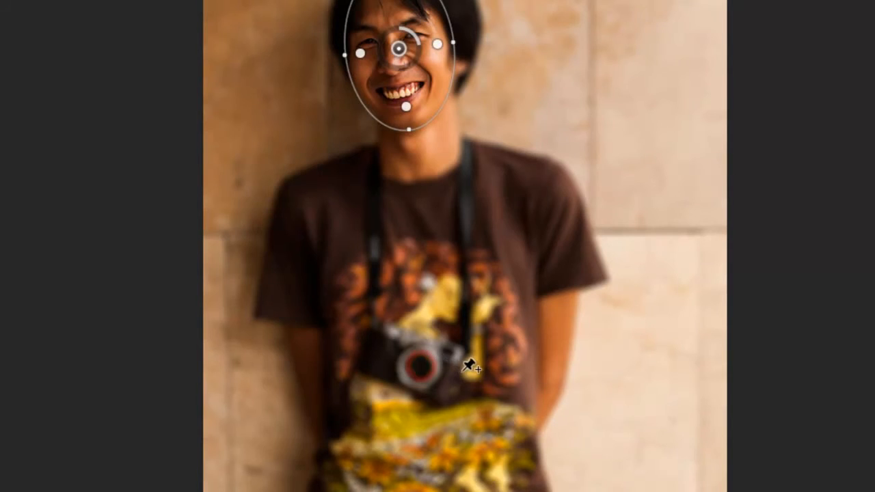
Step: Add a second iris on the camera, shrink and tilt its boundary to fit the camera body, and spread its inner feather handles
click(421, 366)
drag(355, 366, 372, 366)
drag(421, 455, 418, 415)
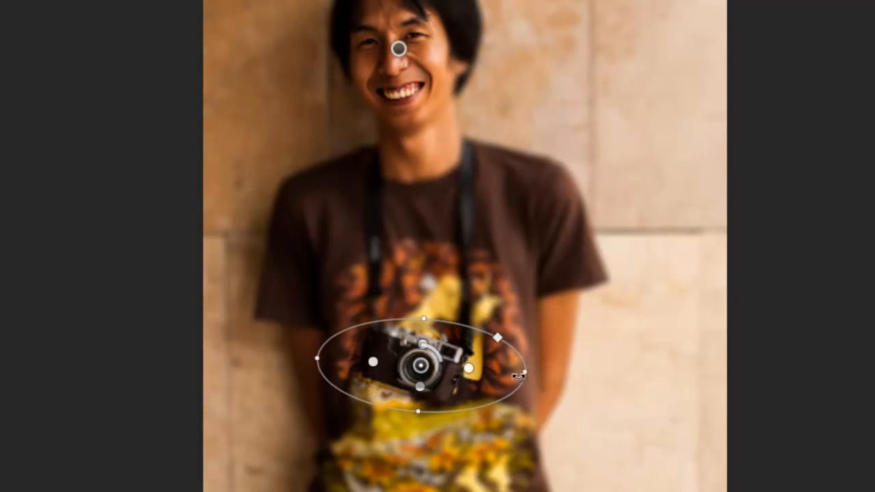
drag(524, 370, 478, 384)
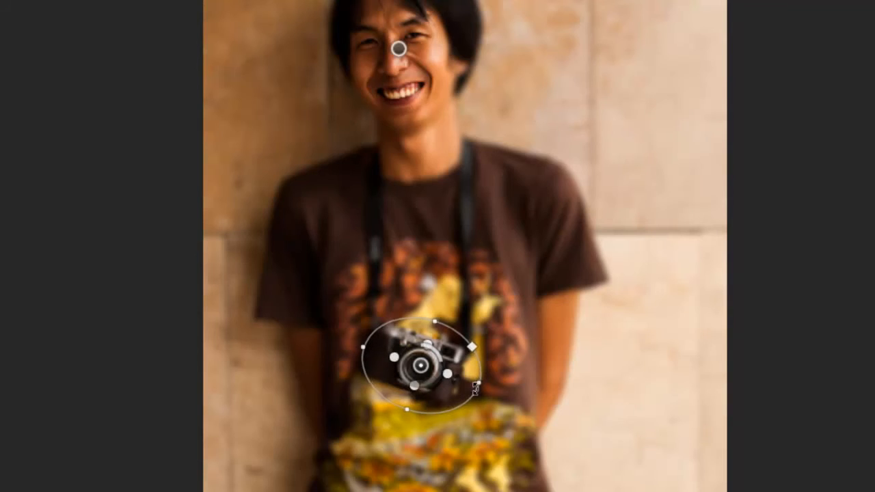
drag(415, 364, 365, 345)
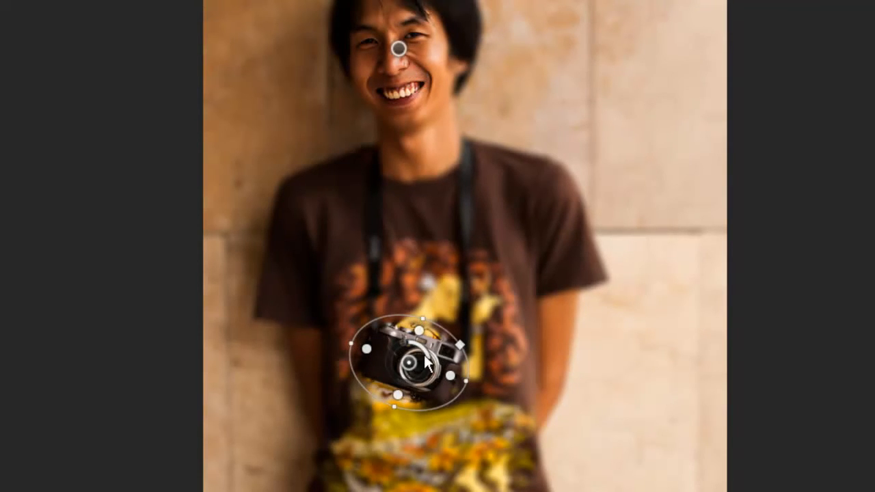
Step: Reduce the blur of the camera iris to 4 and apply the Iris Blur to the portrait
drag(427, 353, 423, 348)
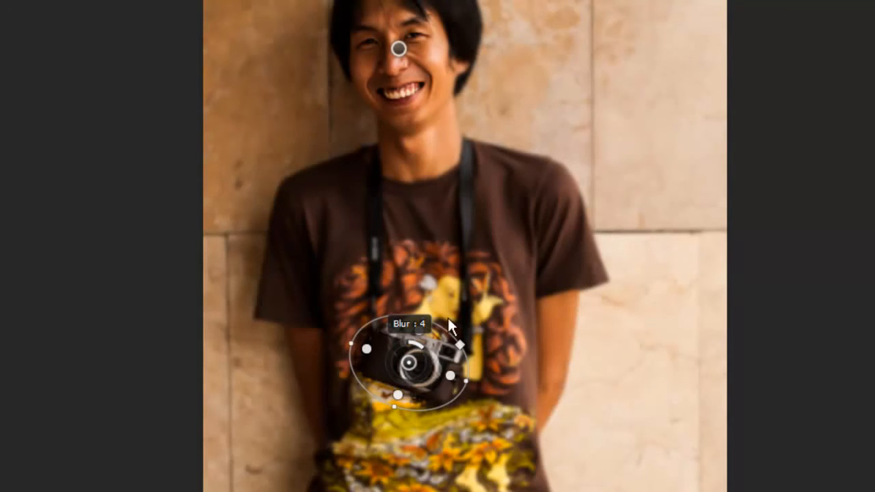
click(400, 50)
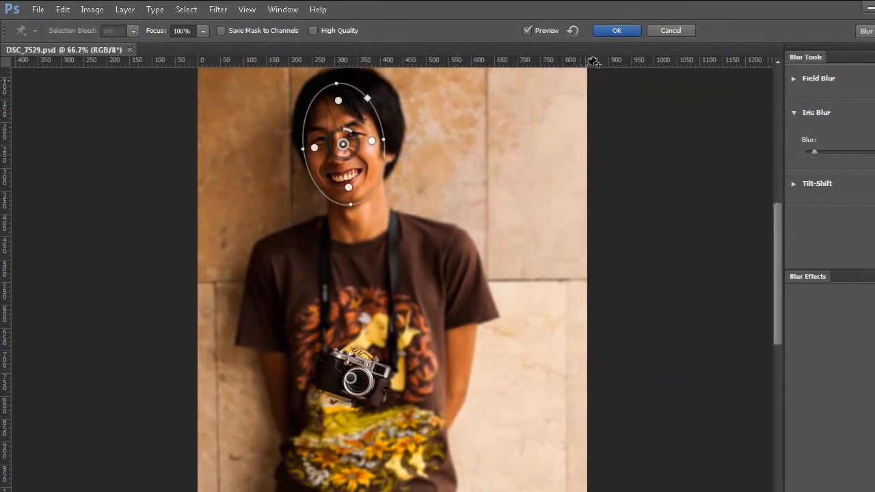
click(615, 30)
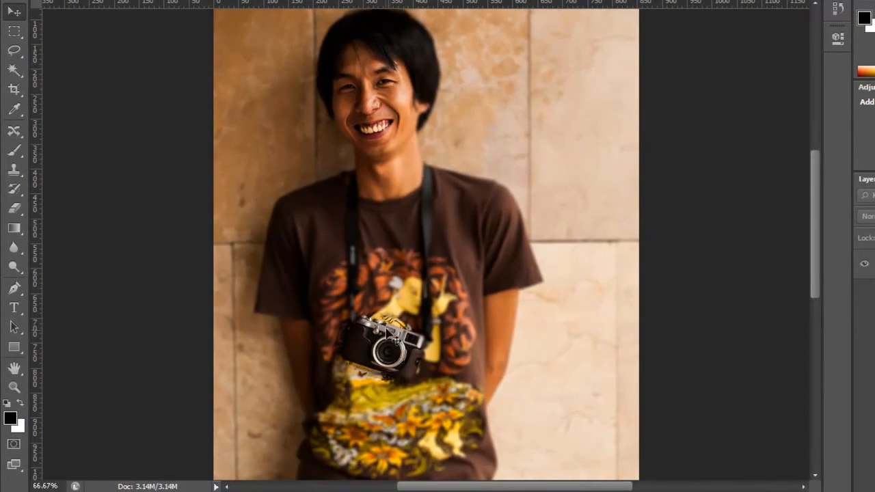
Step: Compare the portrait before and after the Iris Blur by repeatedly undoing and redoing the filter
key(ctrl+z)
key(ctrl+z)
key(ctrl+z)
key(ctrl+z)
key(ctrl+z)
key(ctrl+z)
key(ctrl+z)
key(ctrl+z)
key(ctrl+z)
key(ctrl+z)
click(234, 0)
mouse_move(309, 87)
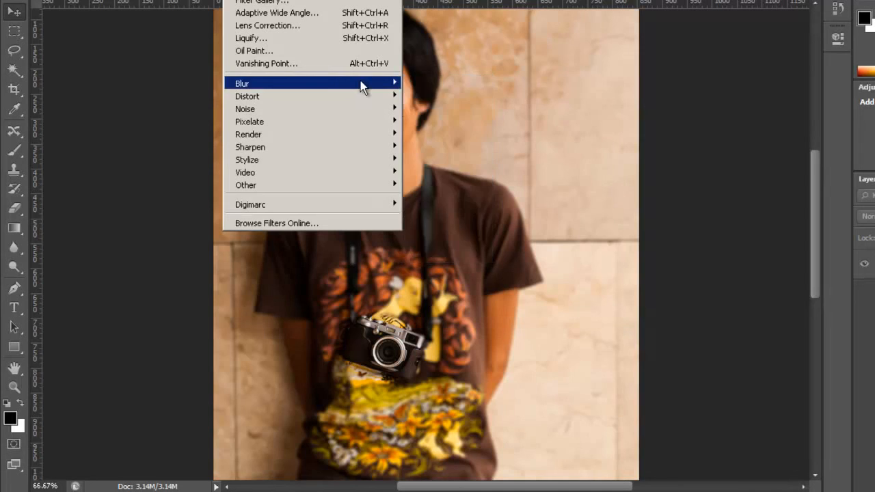
mouse_move(371, 83)
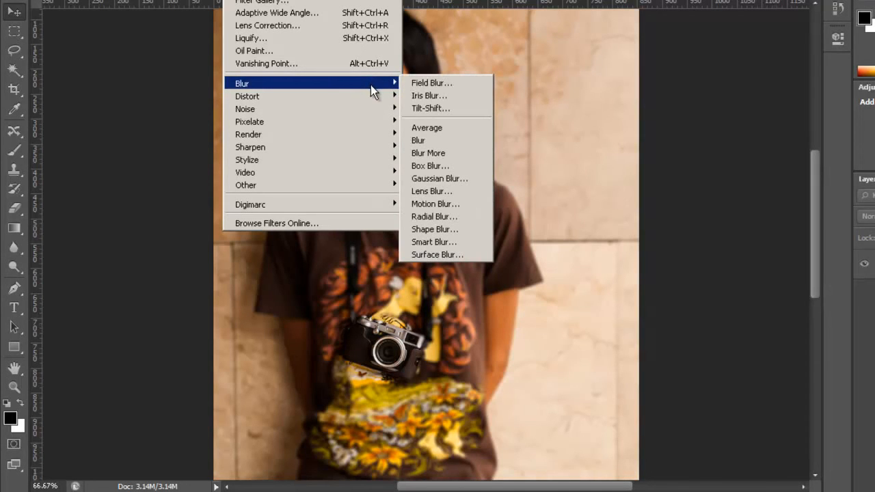
click(601, 2)
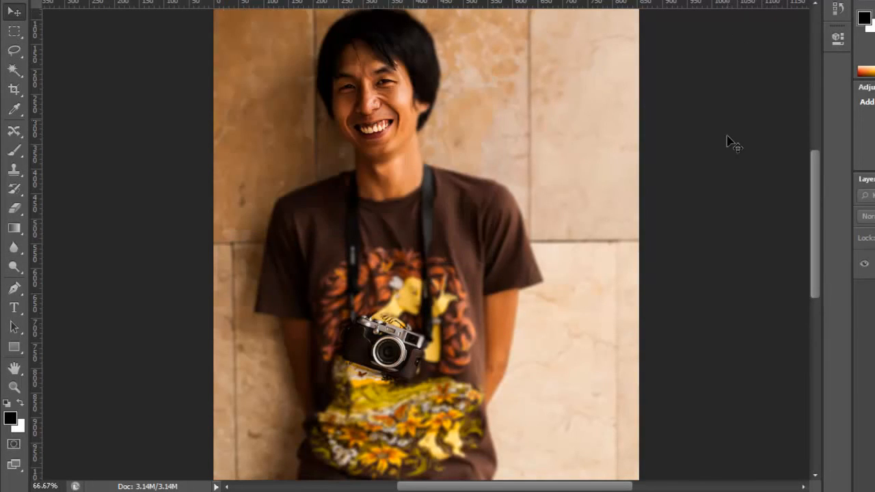